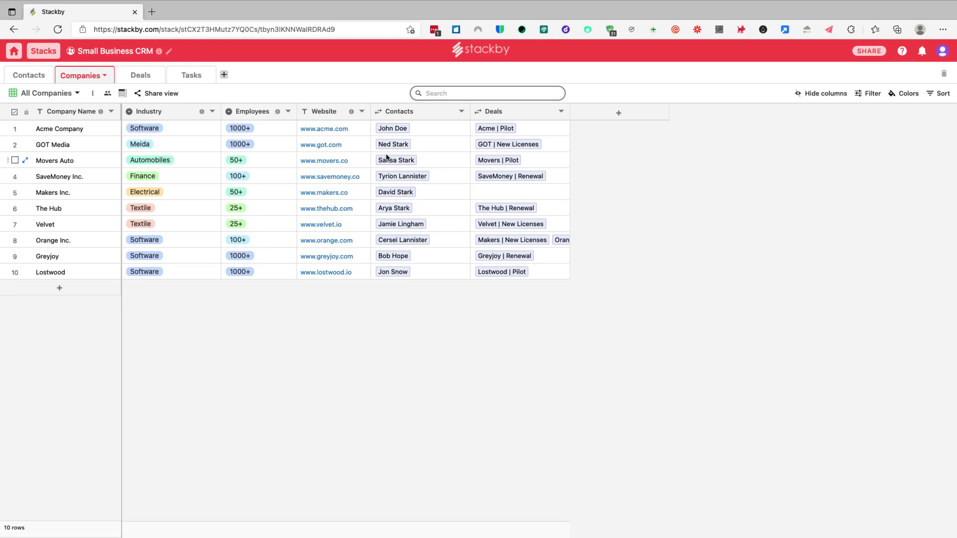
# Review the column types available for the Website column in the Companies table, leaving its configuration without saving
pyautogui.rightClick(335, 120)
pyautogui.click(333, 131)
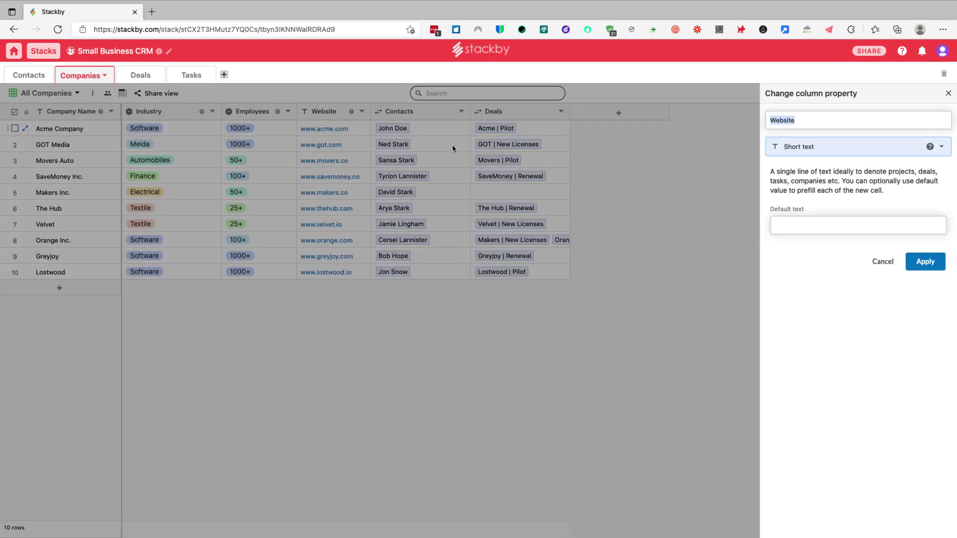
pyautogui.click(872, 150)
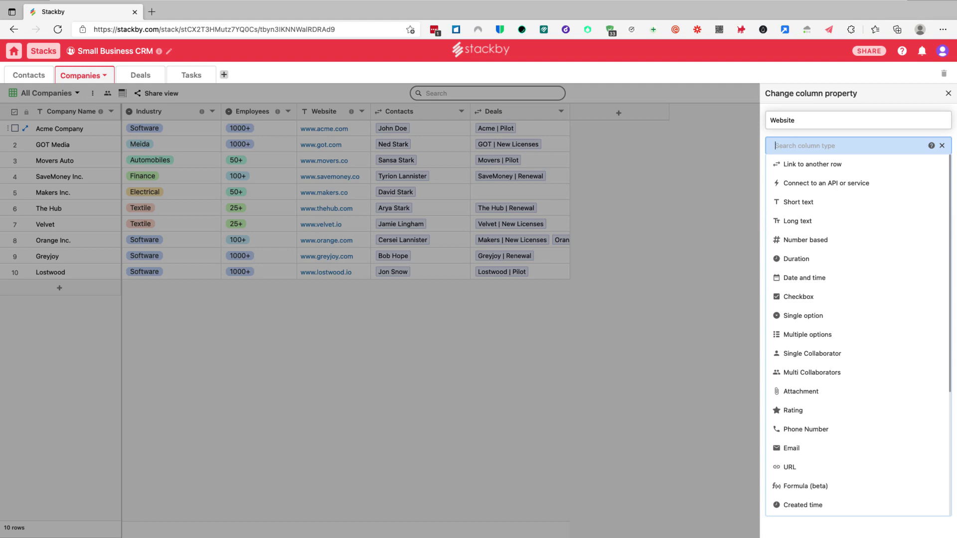
pyautogui.click(714, 184)
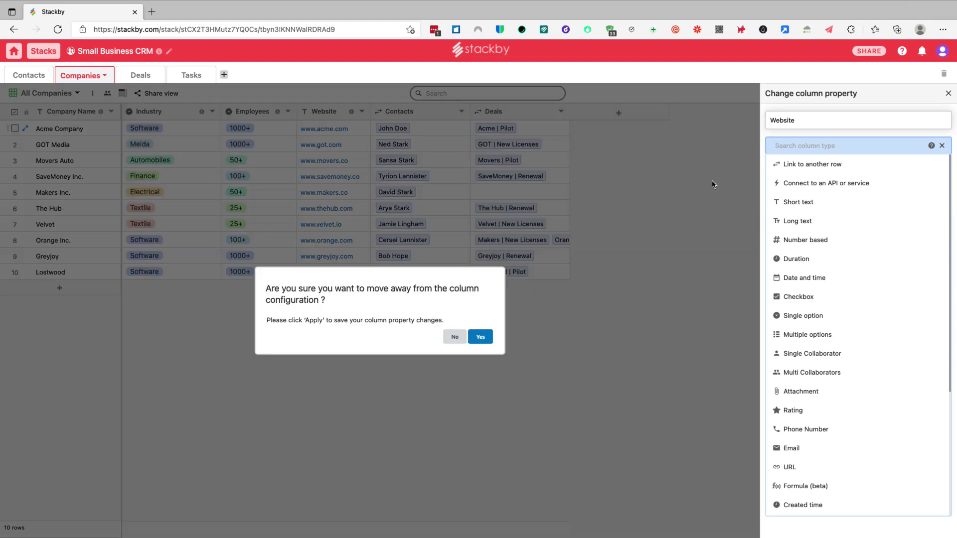
pyautogui.click(480, 338)
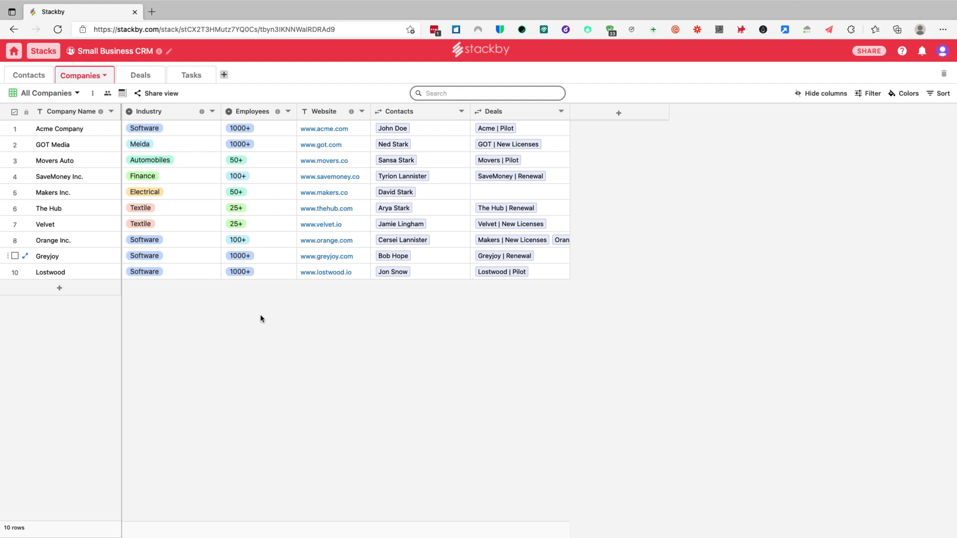
# View the Deals and Tasks tables and return to the Companies table
pyautogui.click(141, 80)
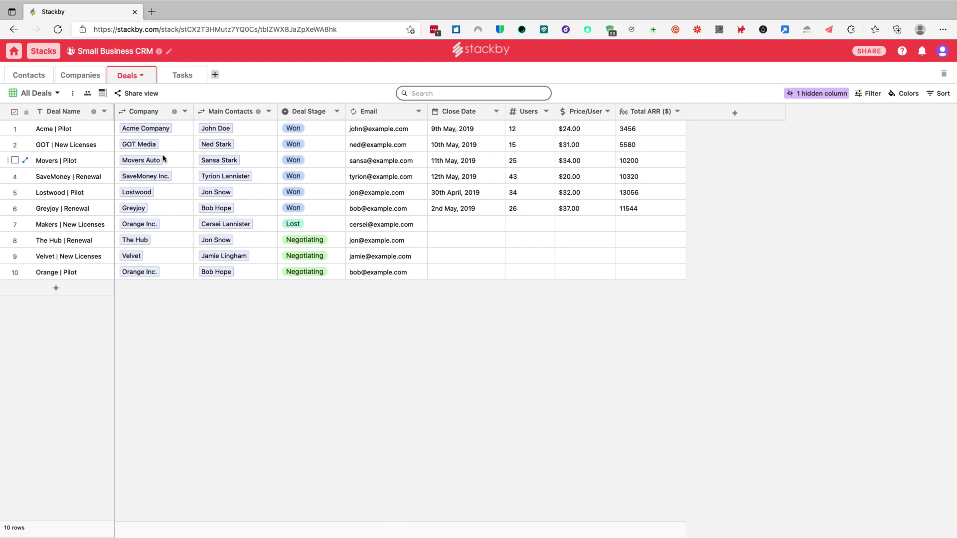
pyautogui.click(179, 75)
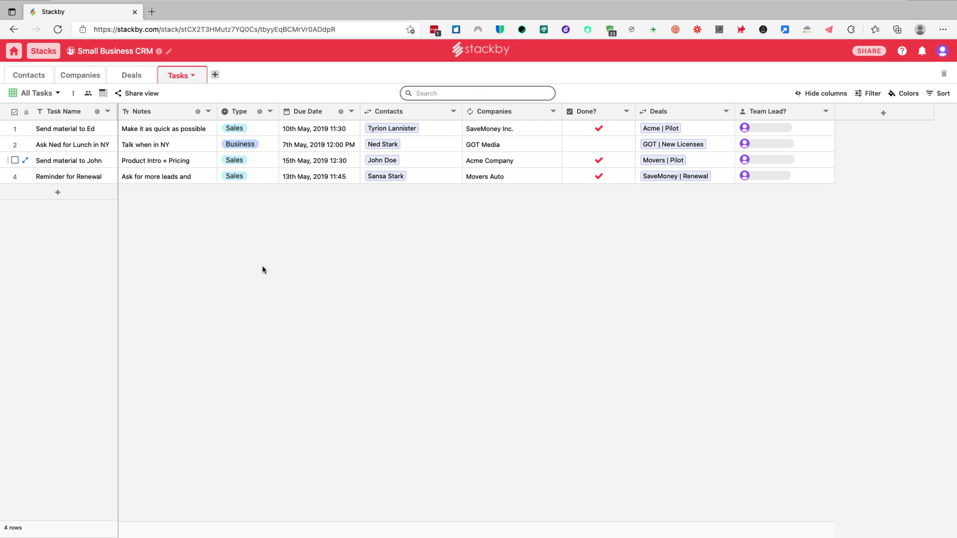
pyautogui.click(83, 81)
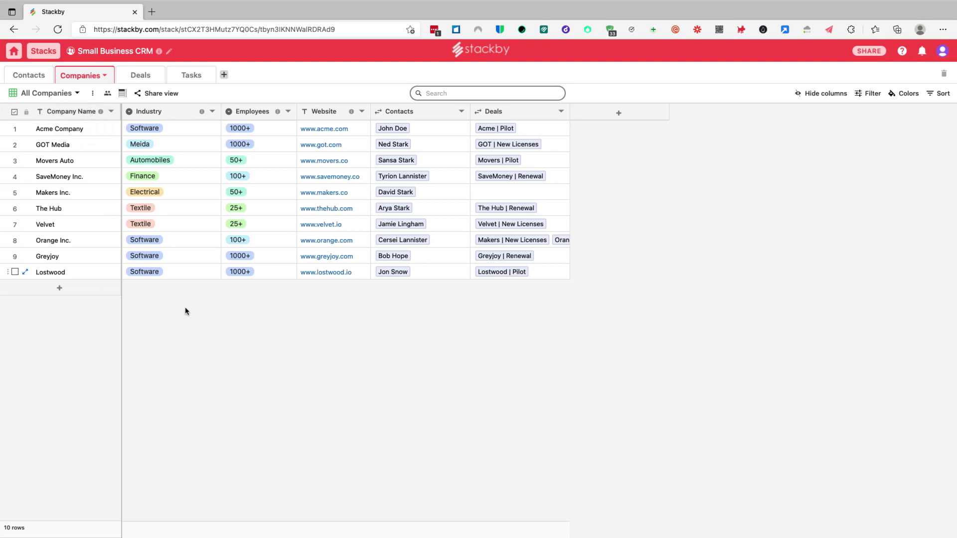
# Inspect the column properties of Company Name and close them without applying changes
pyautogui.rightClick(67, 117)
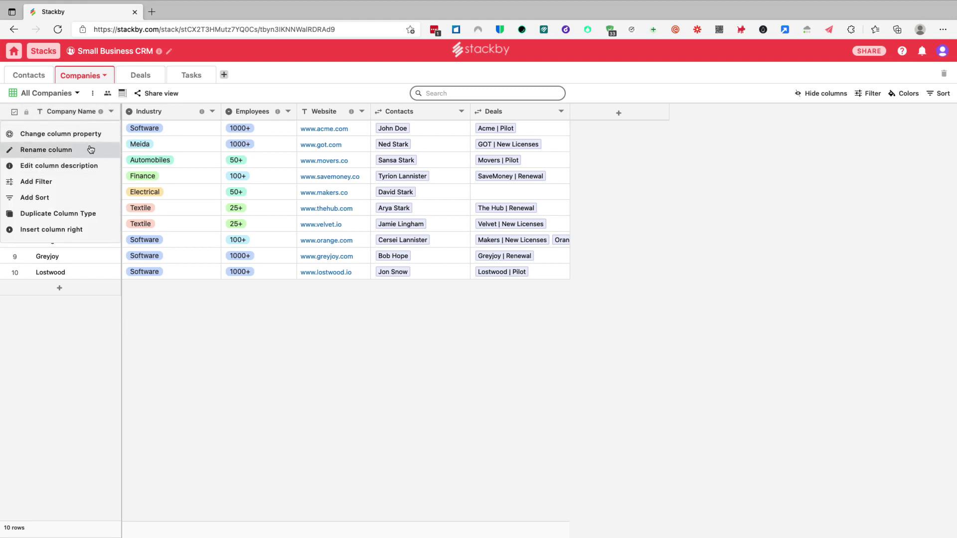
pyautogui.click(60, 133)
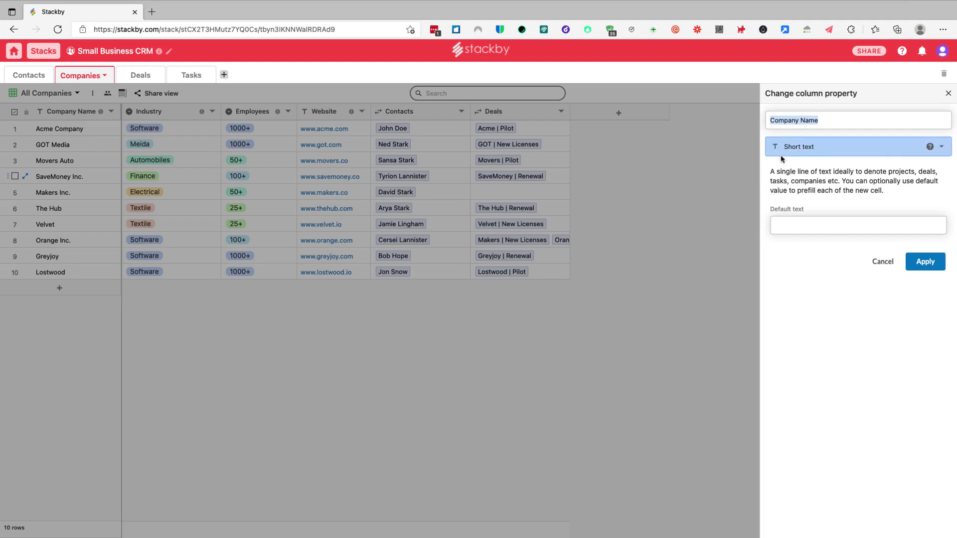
pyautogui.click(882, 262)
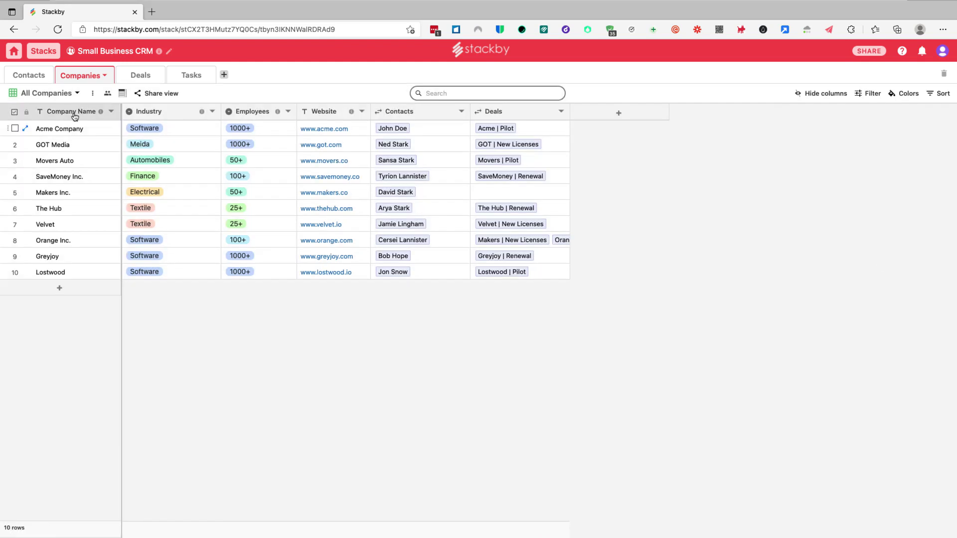
# In the Industry column's properties, correct the misspelled option Meida to Media
pyautogui.rightClick(168, 117)
pyautogui.click(168, 133)
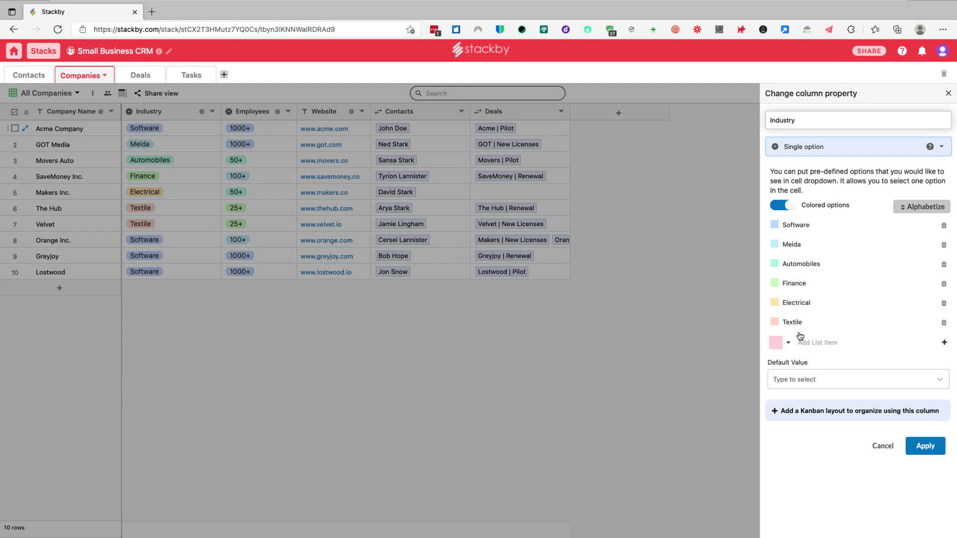
pyautogui.click(800, 249)
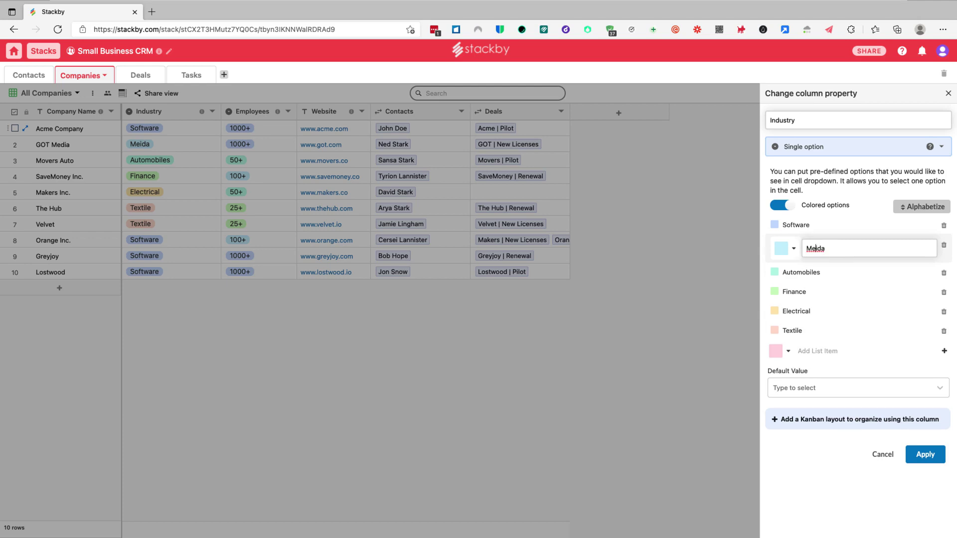
pyautogui.press('Delete')
pyautogui.write('i')
pyautogui.press('Return')
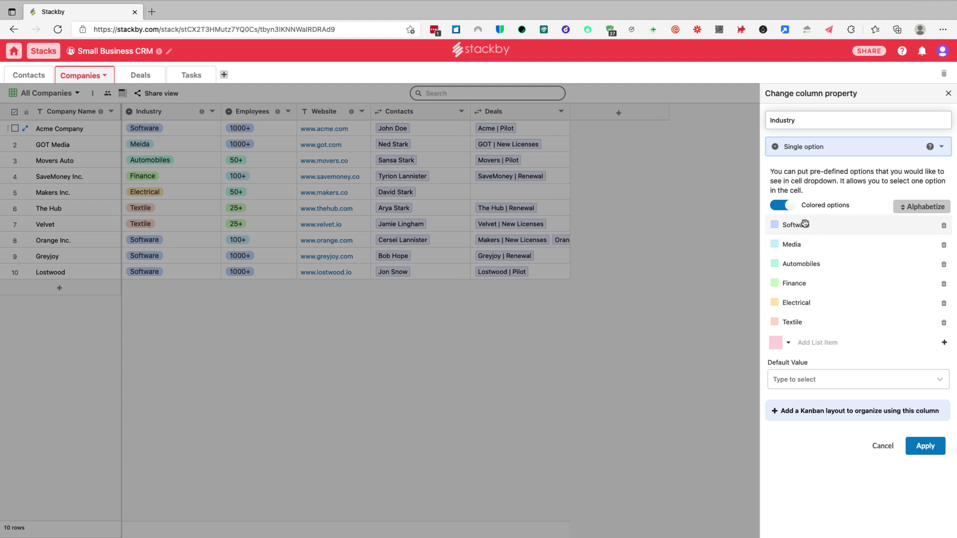
# Add Real Estate as a new option in the Industry column's list
pyautogui.click(808, 343)
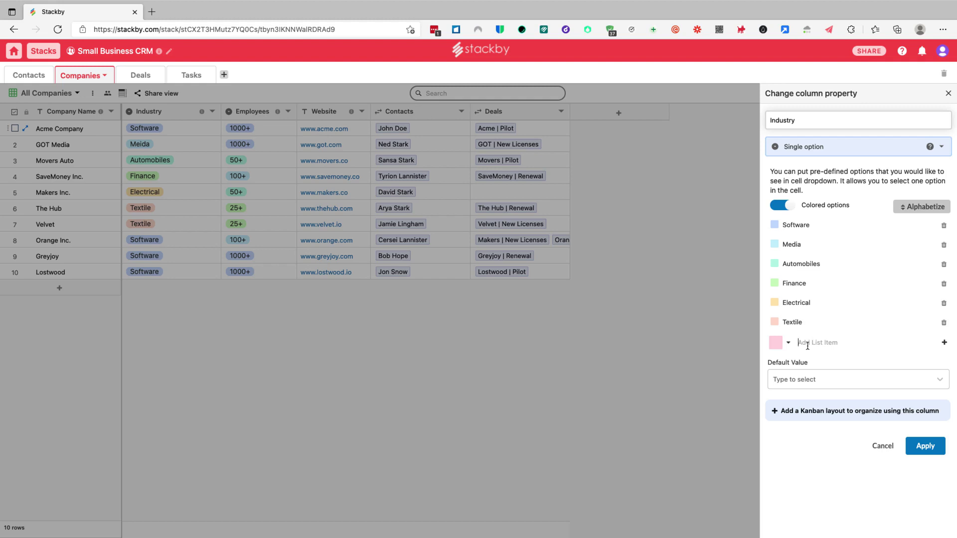
pyautogui.write('Real')
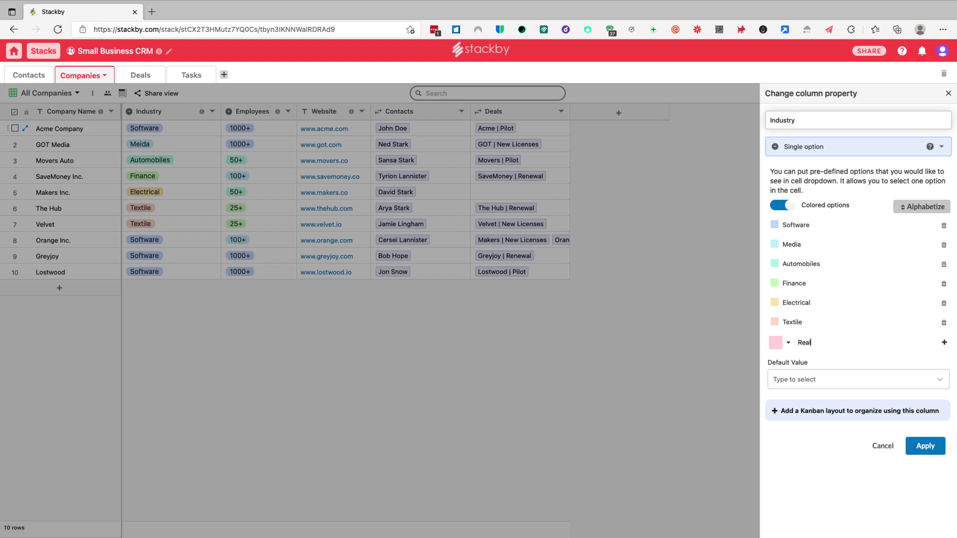
pyautogui.write(' Estate')
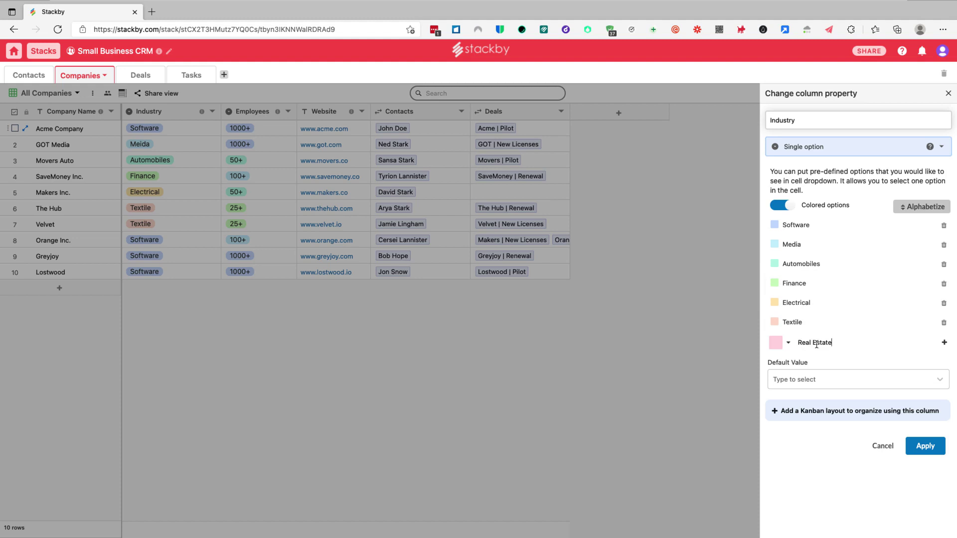
pyautogui.click(945, 348)
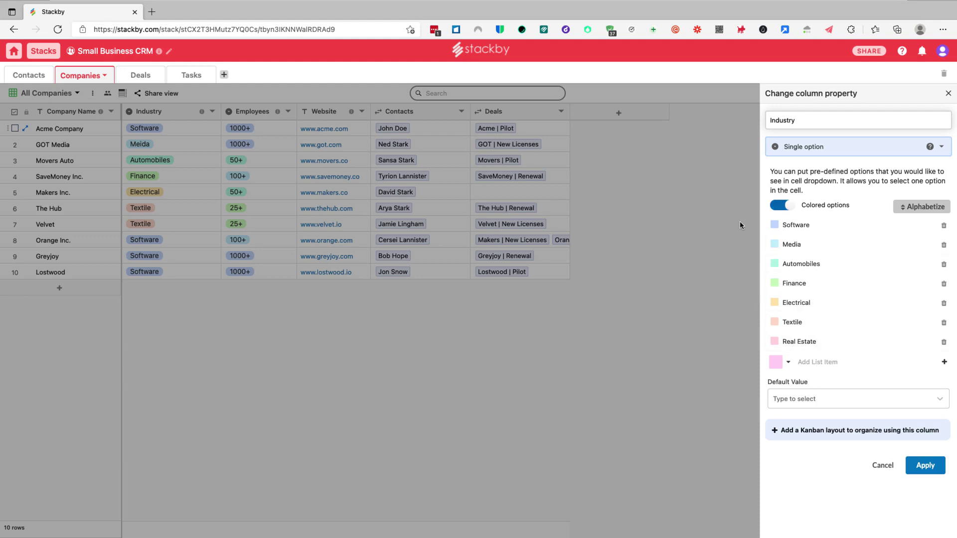
# Toggle the Industry column's colored options off and back on, and sort the option list alphabetically
pyautogui.click(791, 207)
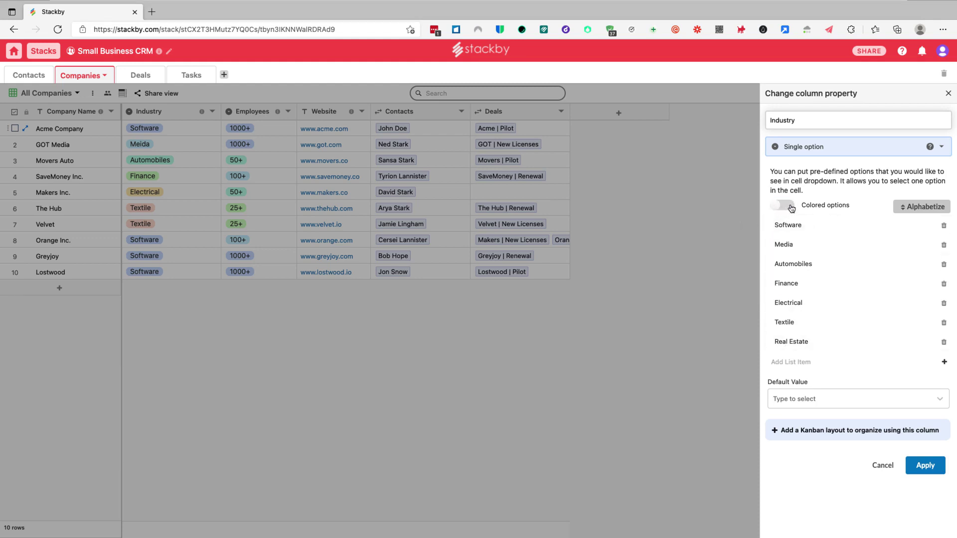
pyautogui.click(791, 207)
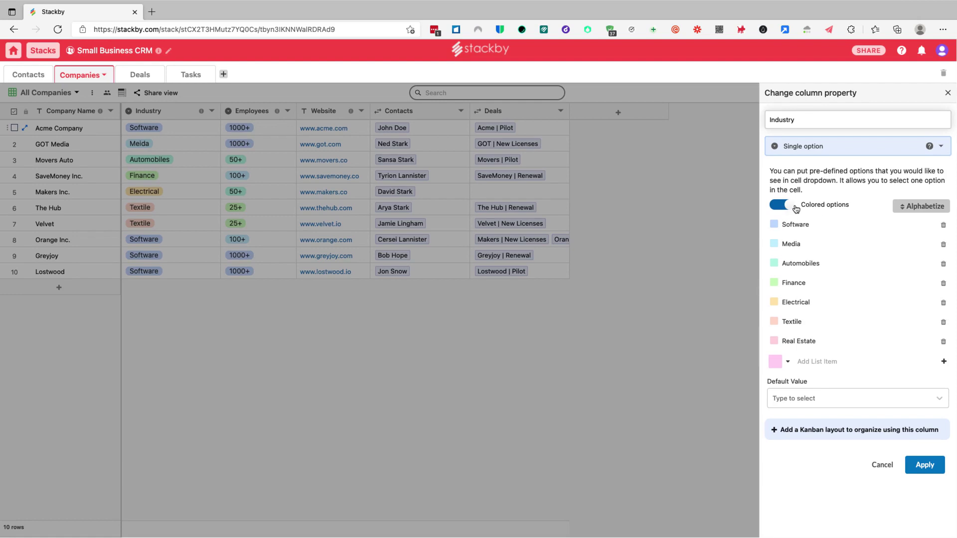
pyautogui.click(908, 210)
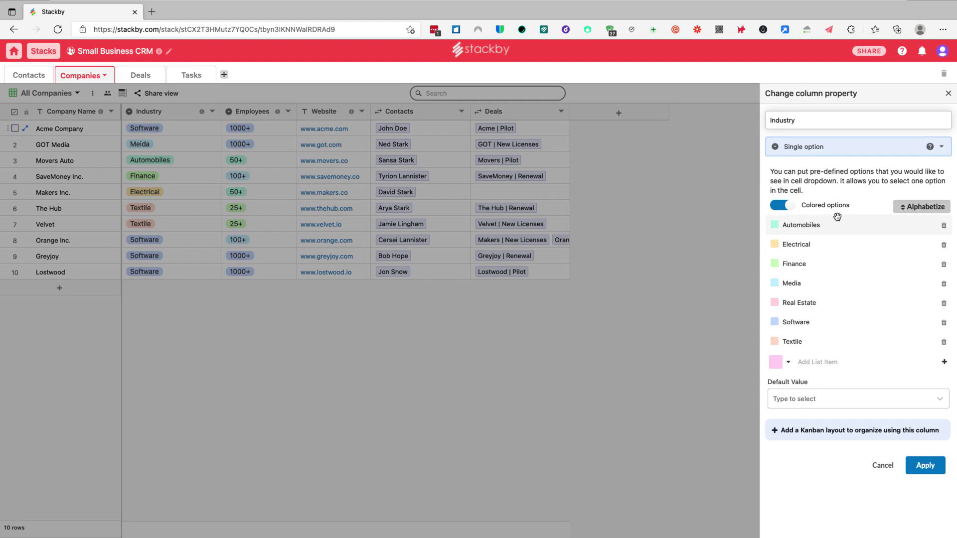
# Browse the default value choices for the Industry column without picking one
pyautogui.click(936, 403)
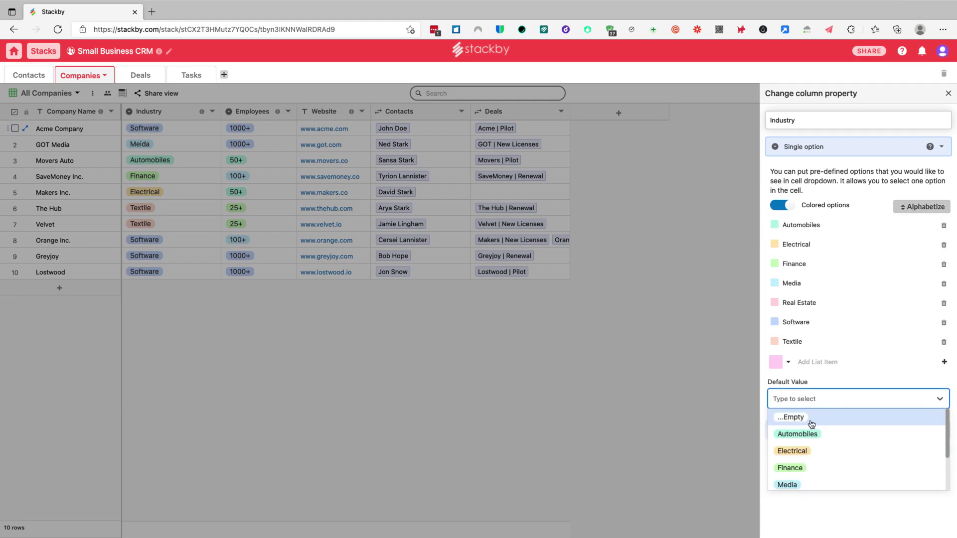
pyautogui.scroll(-3, 813, 429)
pyautogui.scroll(3, 810, 449)
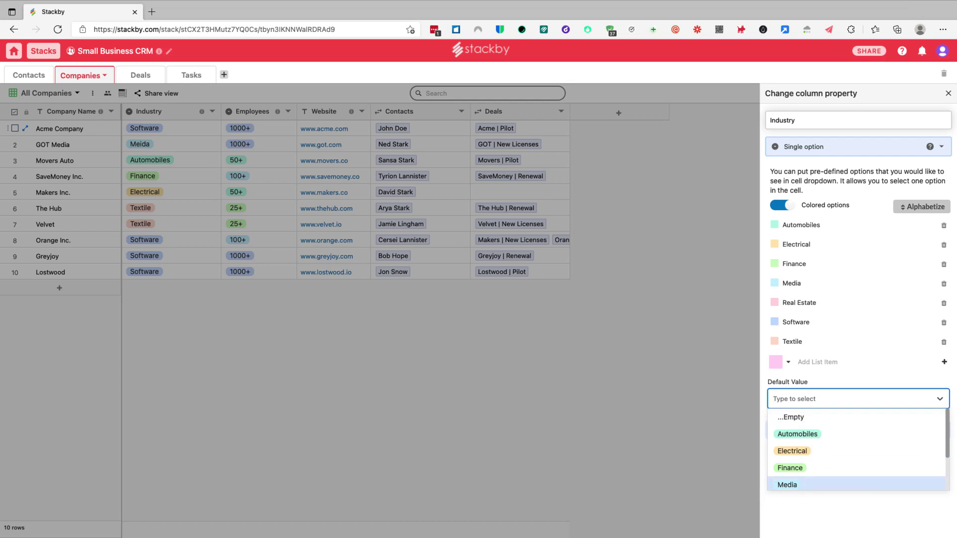
pyautogui.click(814, 527)
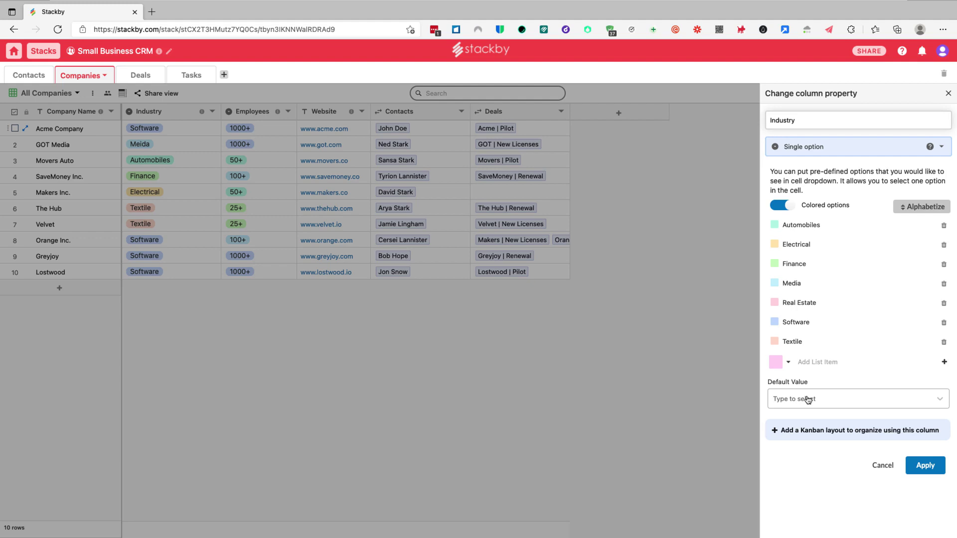
pyautogui.click(808, 400)
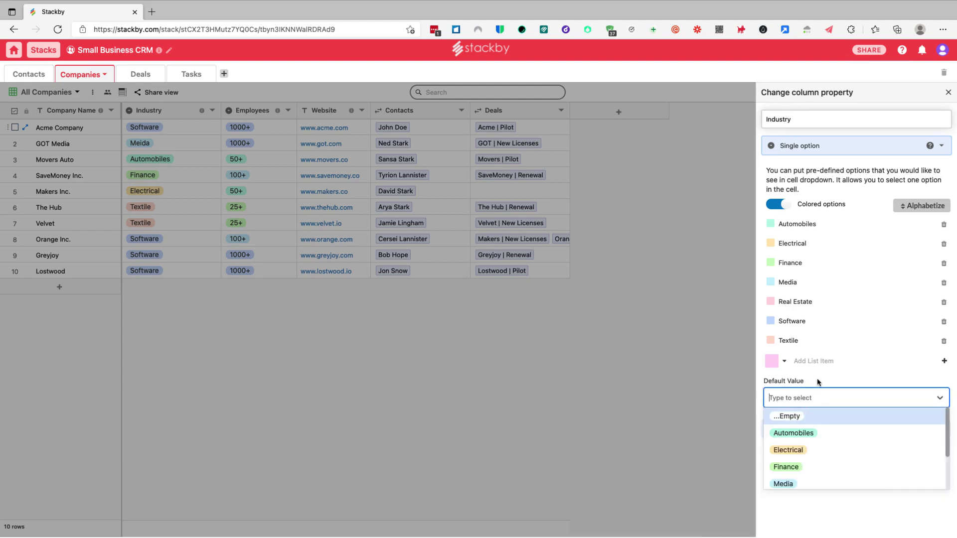
pyautogui.click(819, 381)
# Apply the Industry column changes and check the option list in the Acme Company row, keeping its value
pyautogui.click(927, 464)
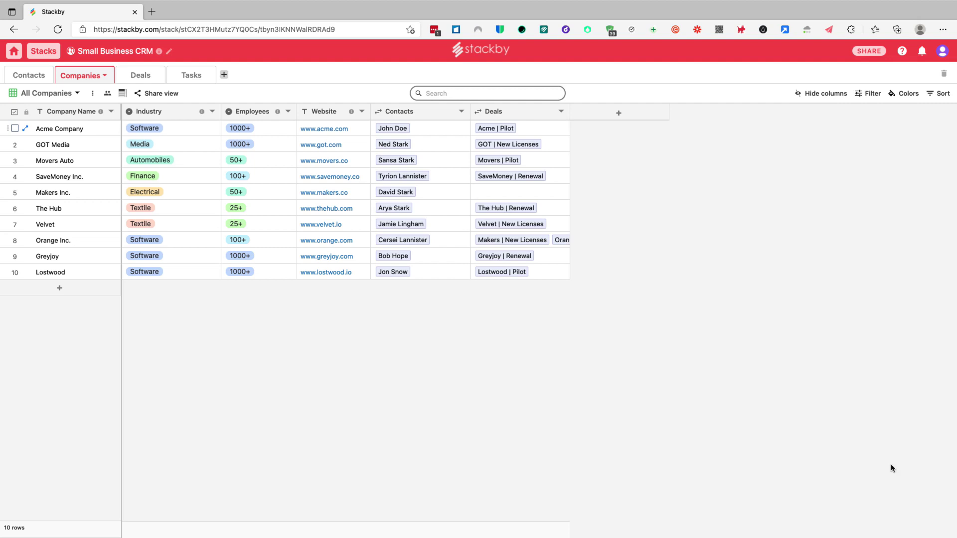
pyautogui.doubleClick(178, 132)
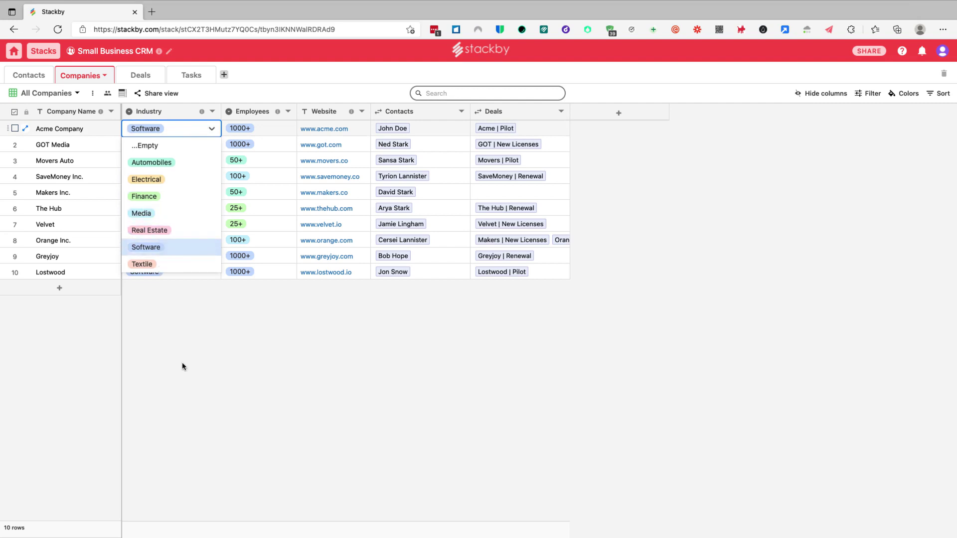
pyautogui.press('Escape')
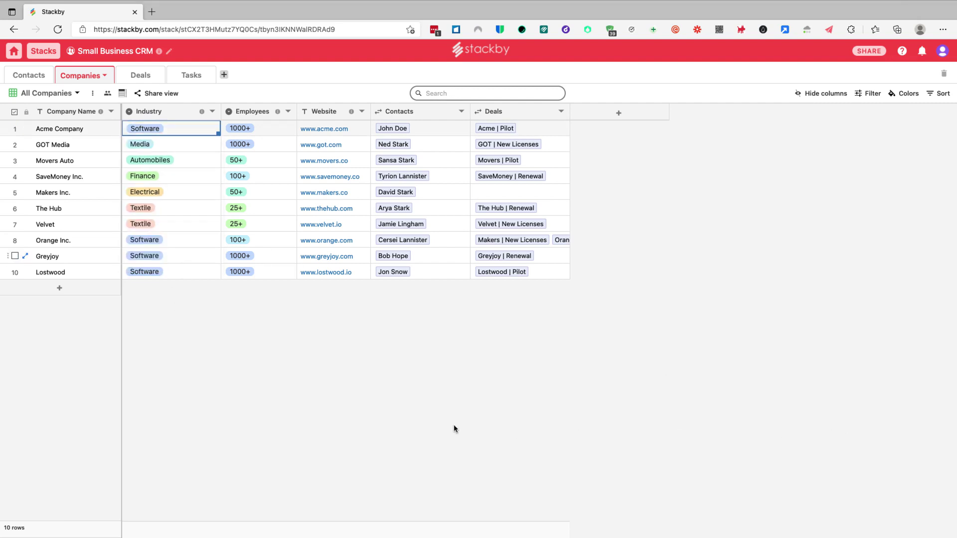
# Inspect the Employees column's properties and option list, closing them without changes
pyautogui.rightClick(256, 112)
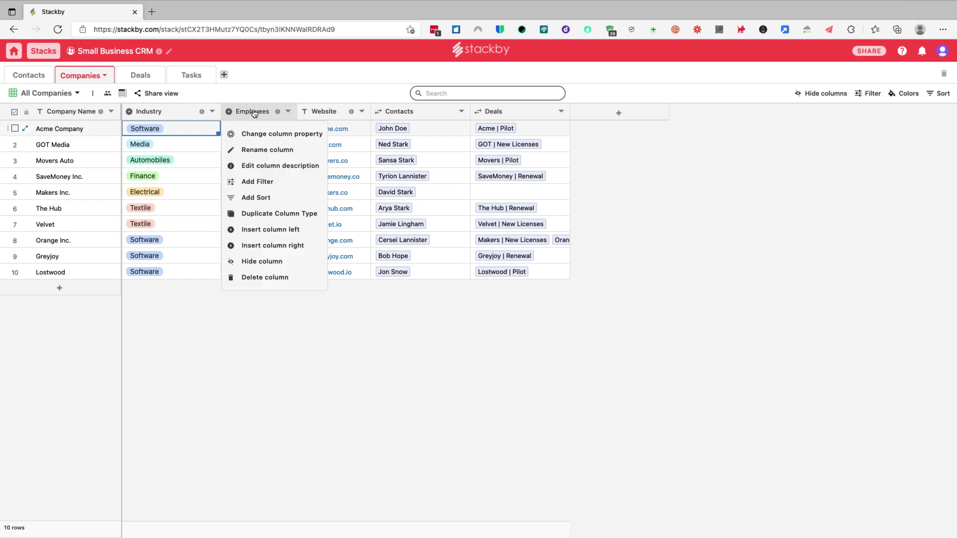
pyautogui.click(268, 131)
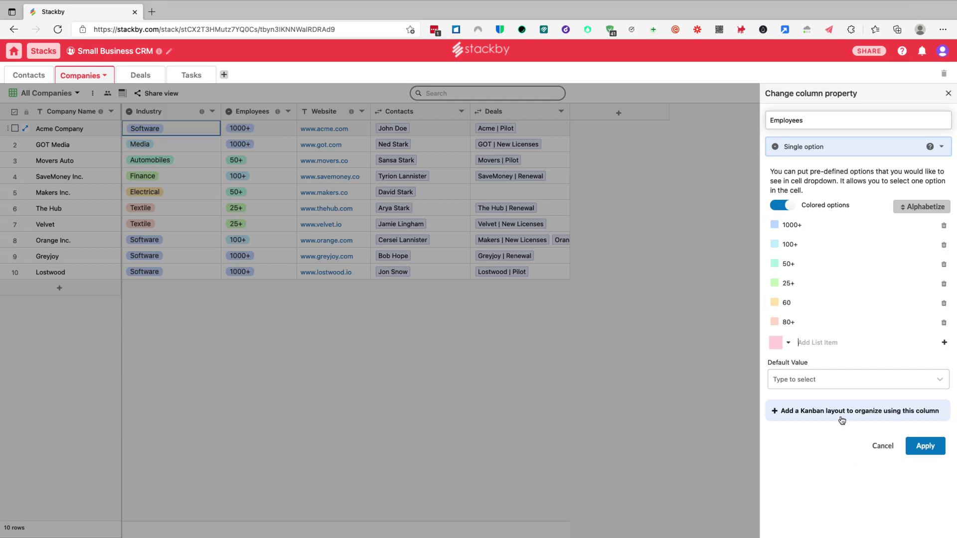
pyautogui.click(883, 446)
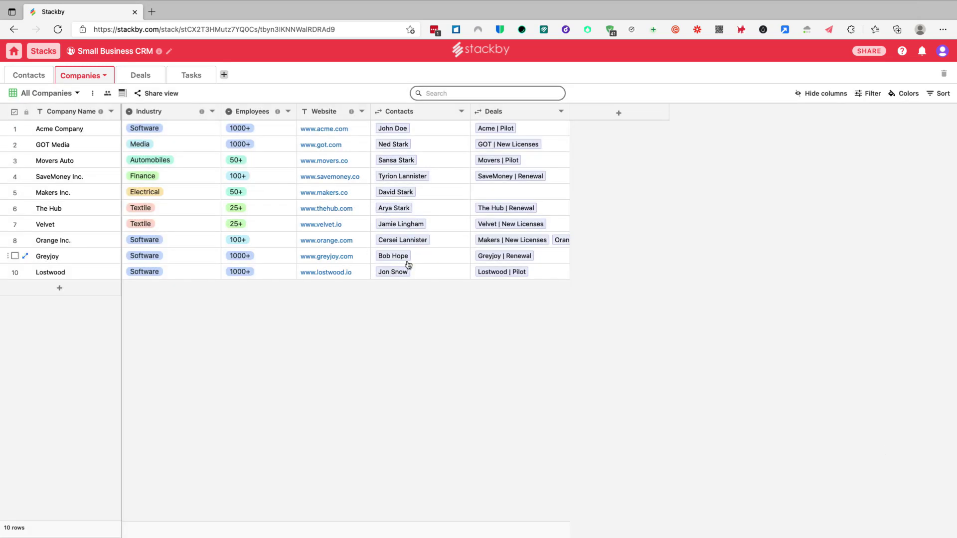
# Try the URL column type for the Website column and discard the change
pyautogui.rightClick(317, 116)
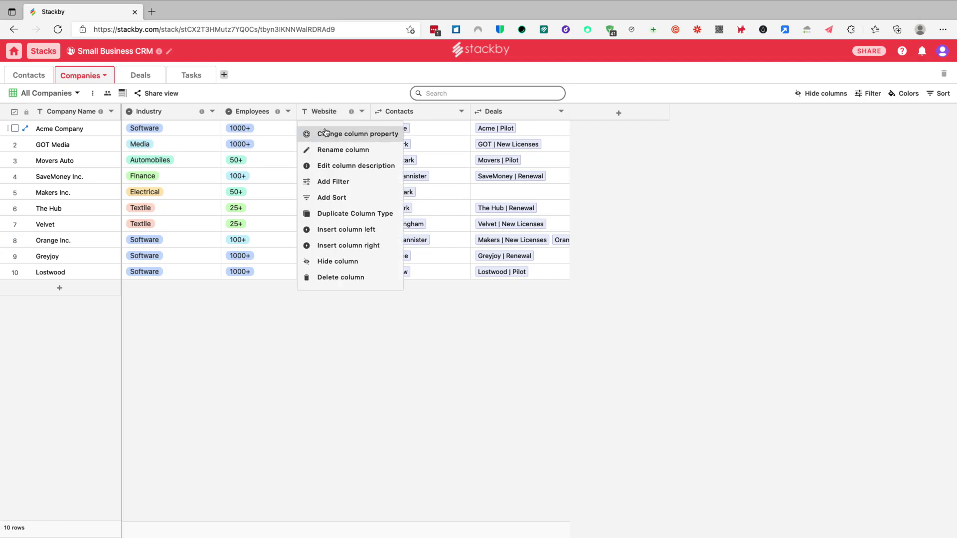
pyautogui.click(325, 133)
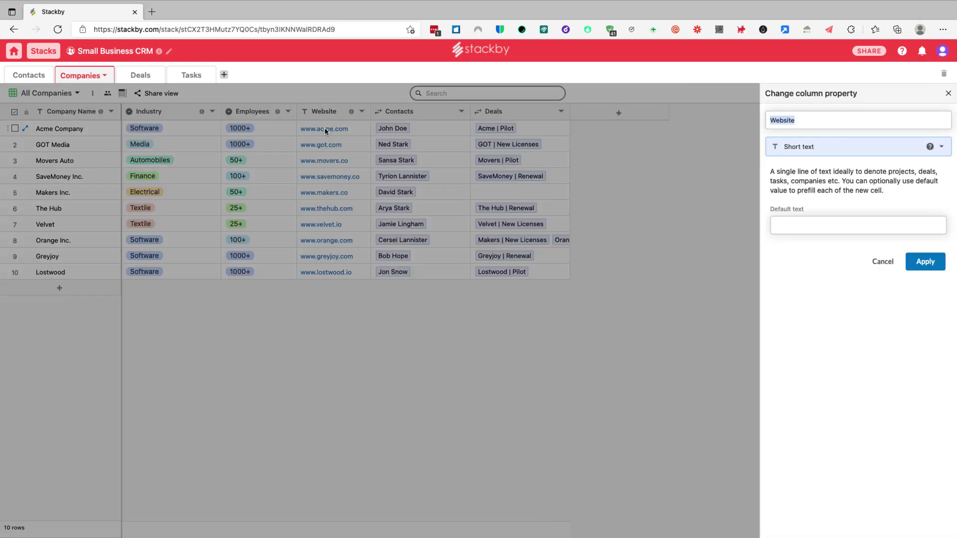
pyautogui.click(807, 147)
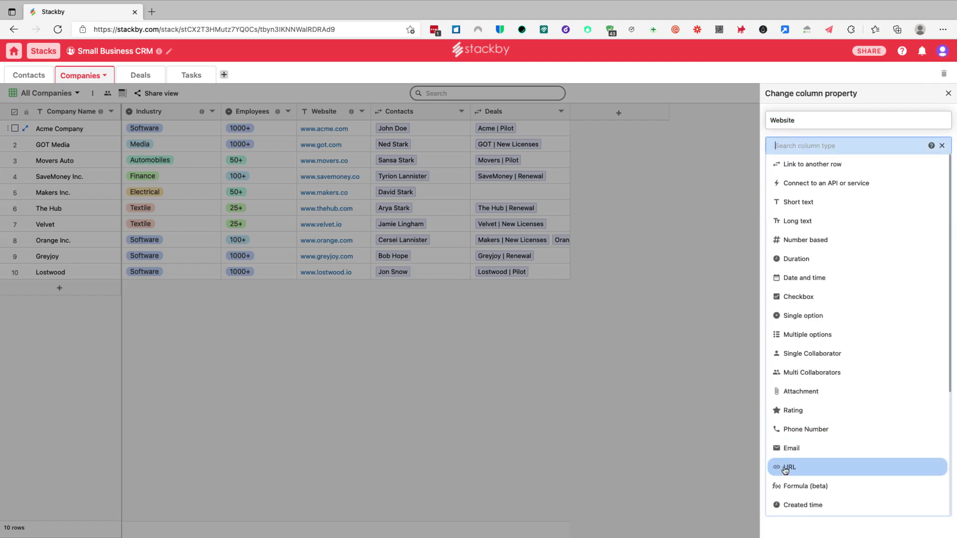
pyautogui.click(796, 467)
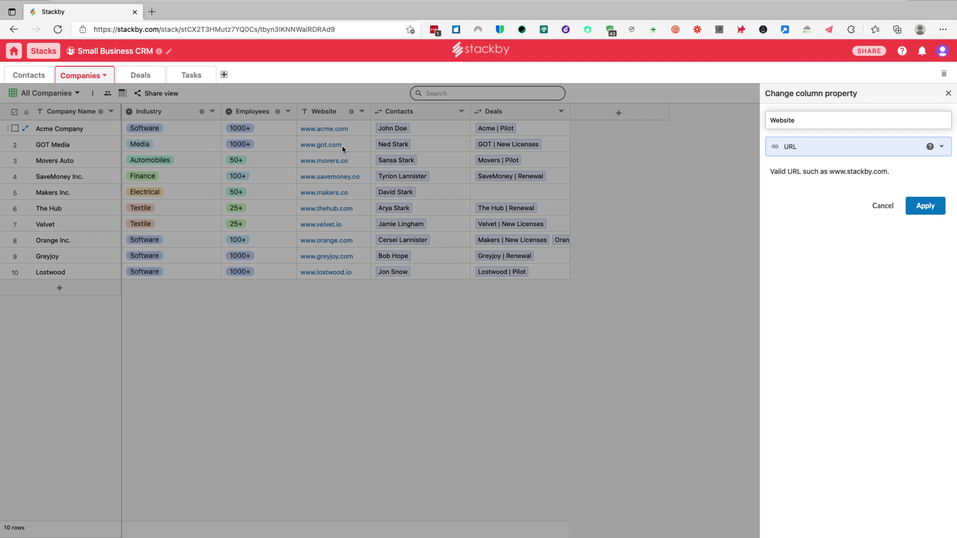
pyautogui.click(884, 208)
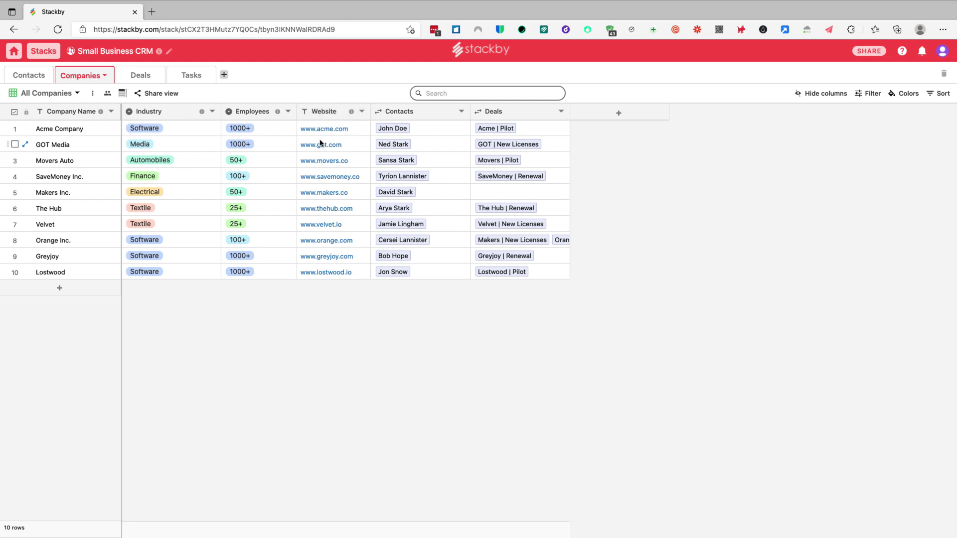
# Convert the Companies table's Website column to the URL type and widen it to fit the full web addresses
pyautogui.rightClick(322, 118)
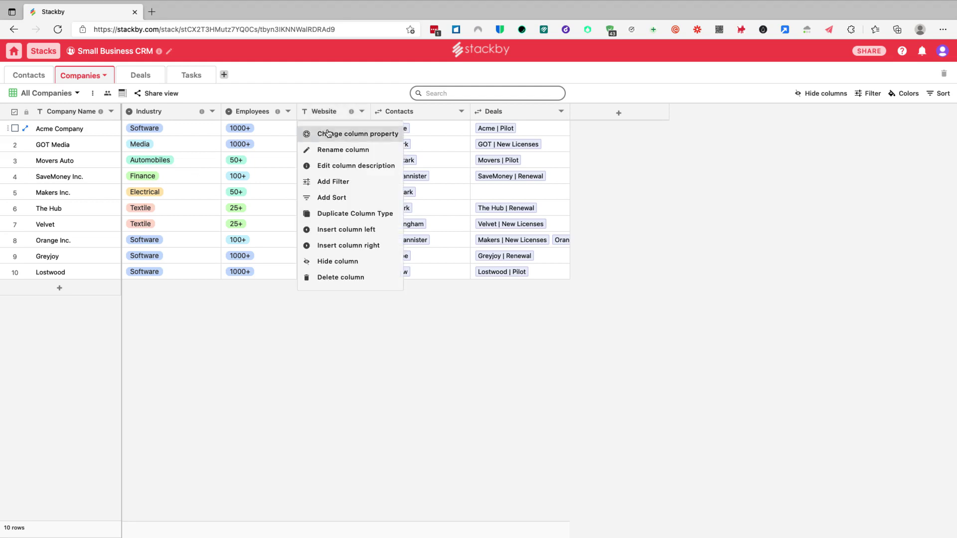
pyautogui.click(328, 132)
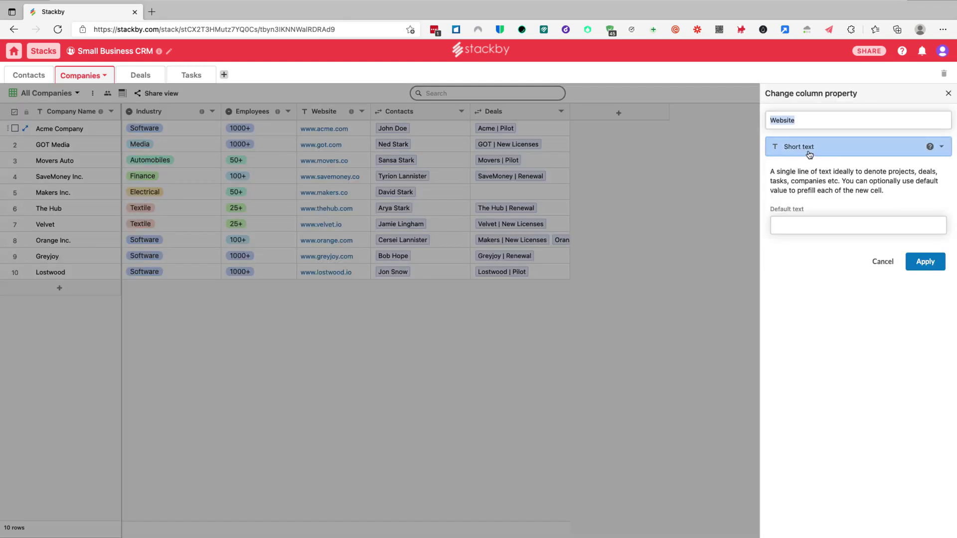
pyautogui.click(810, 152)
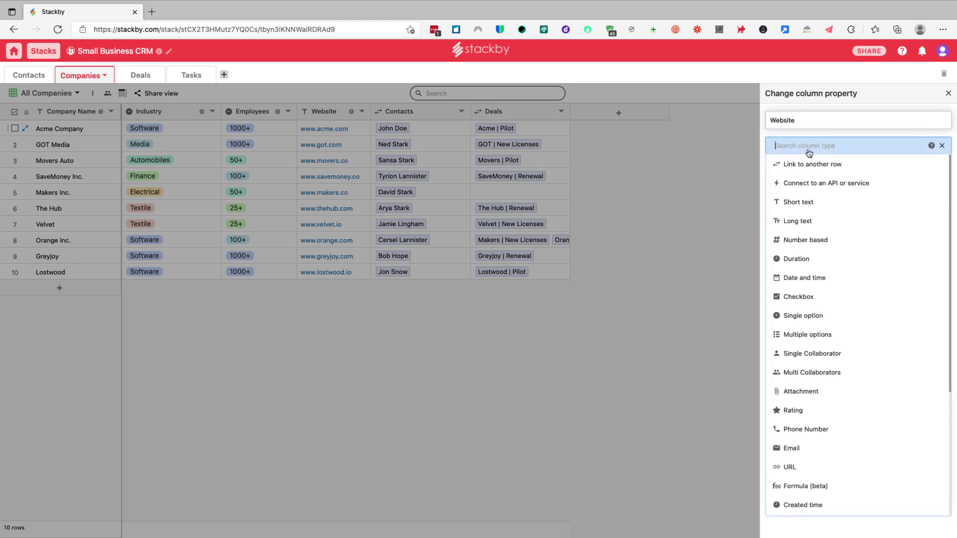
pyautogui.click(788, 467)
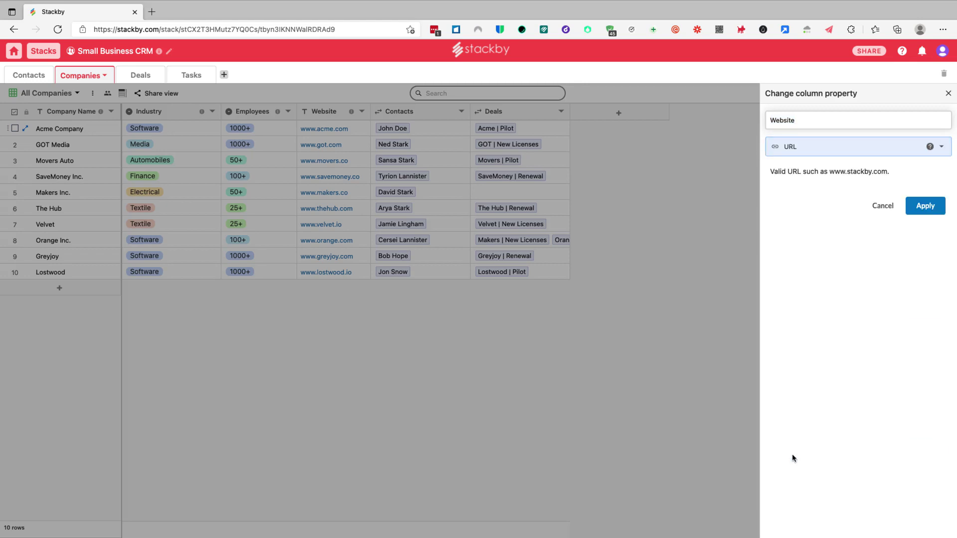
pyautogui.click(925, 206)
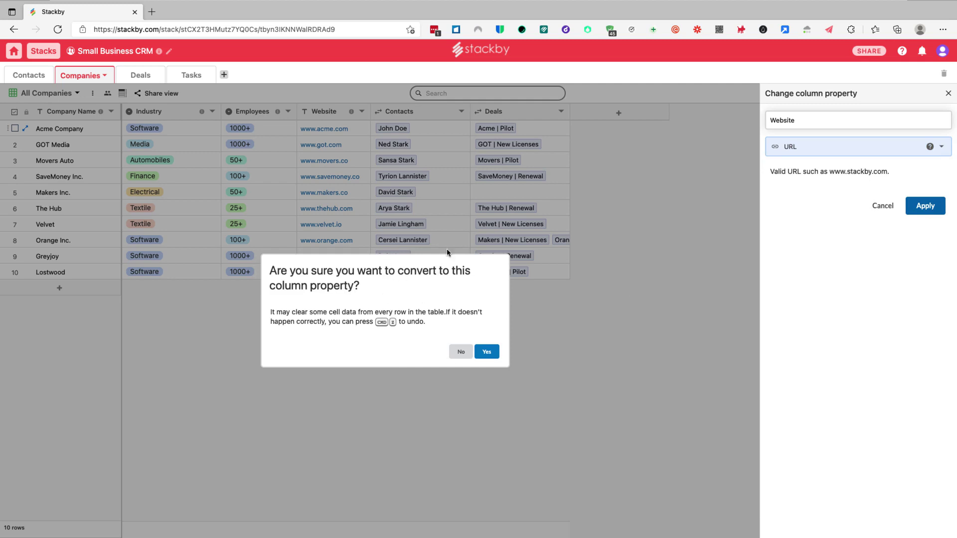
pyautogui.click(490, 354)
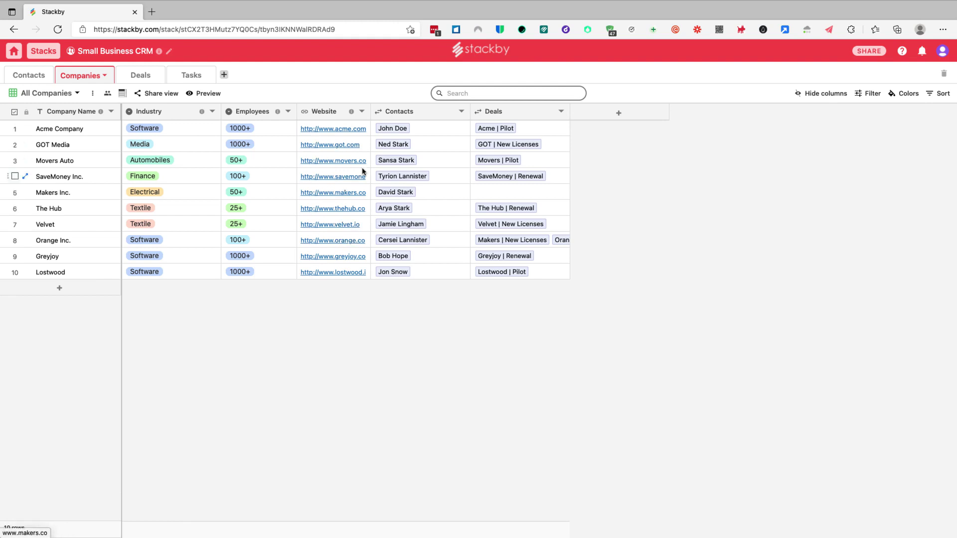
pyautogui.moveTo(371, 116); pyautogui.dragTo(392, 115)
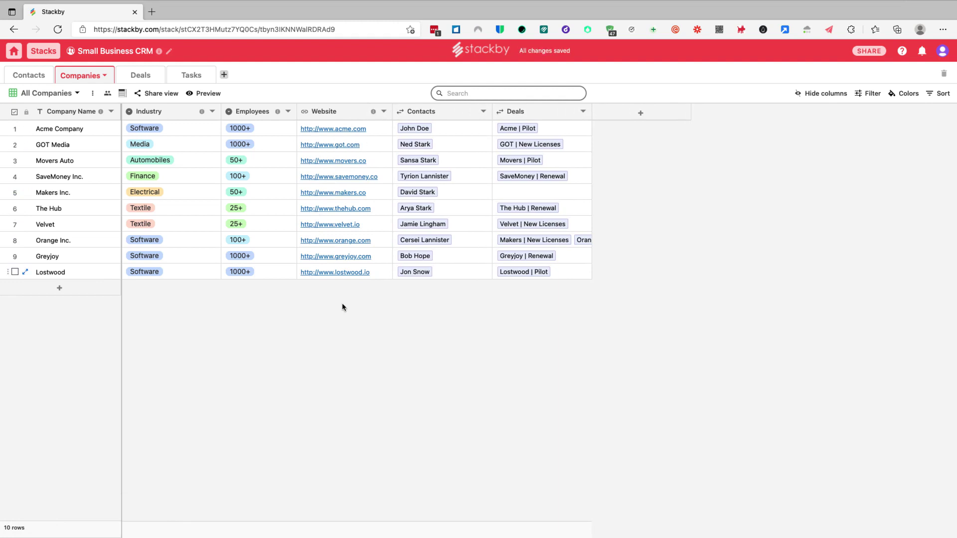
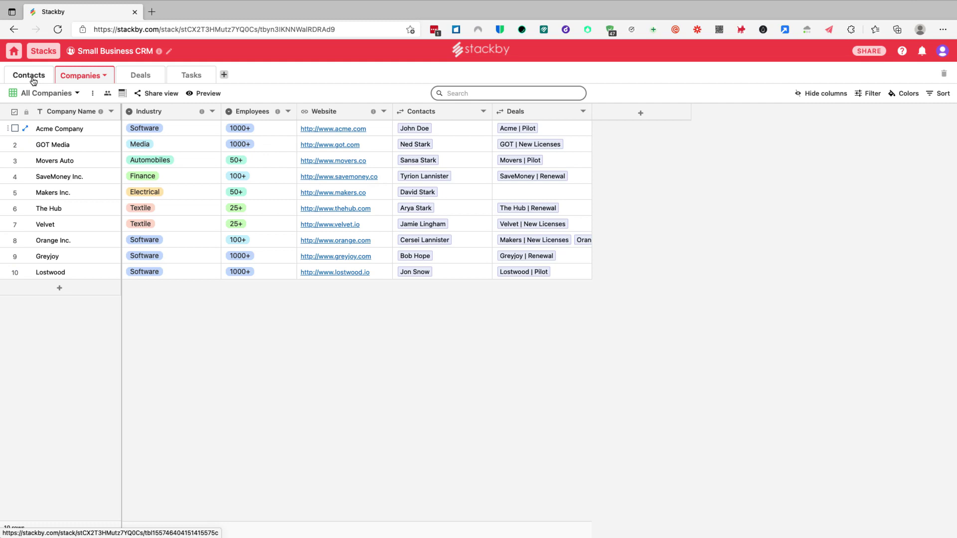
# Switch to the Contacts table
pyautogui.click(33, 81)
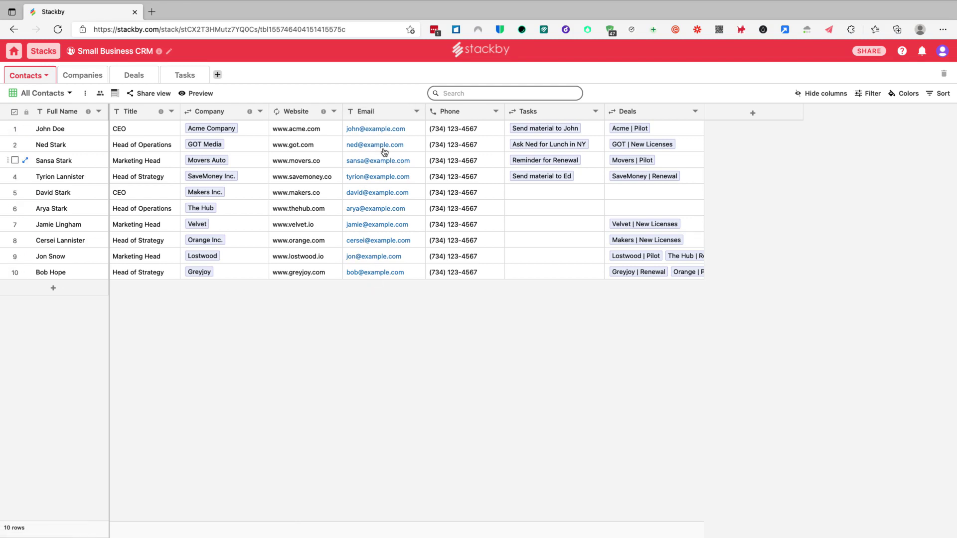
pyautogui.rightClick(370, 112)
pyautogui.click(377, 135)
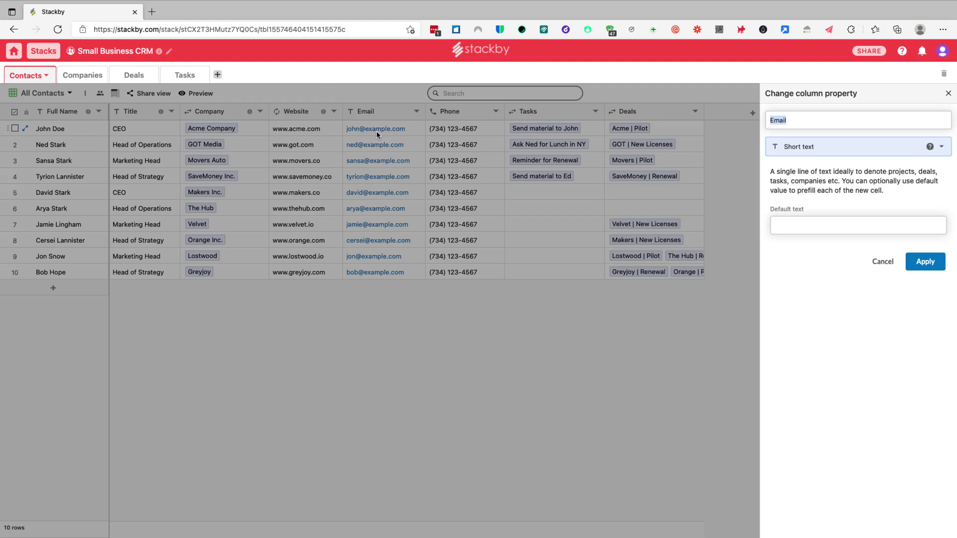
pyautogui.click(806, 147)
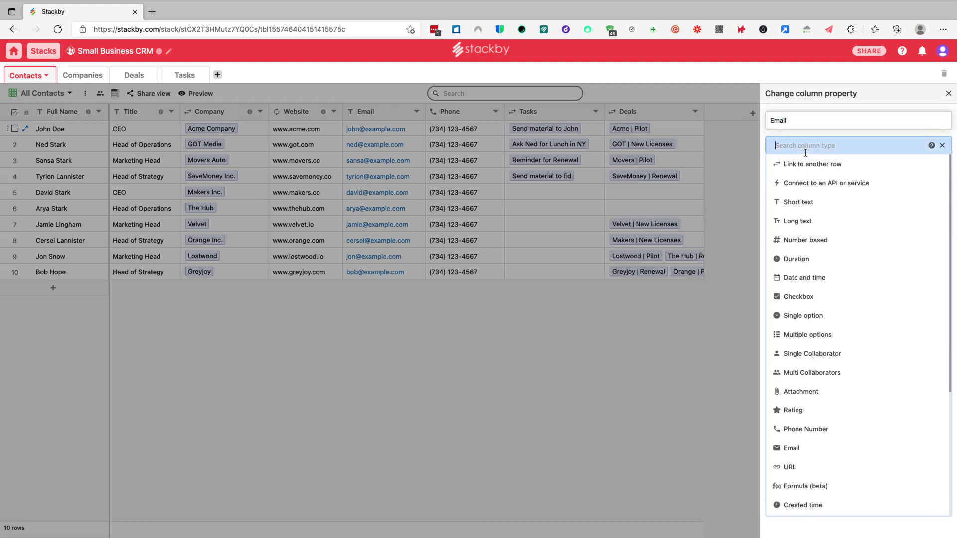
pyautogui.click(819, 447)
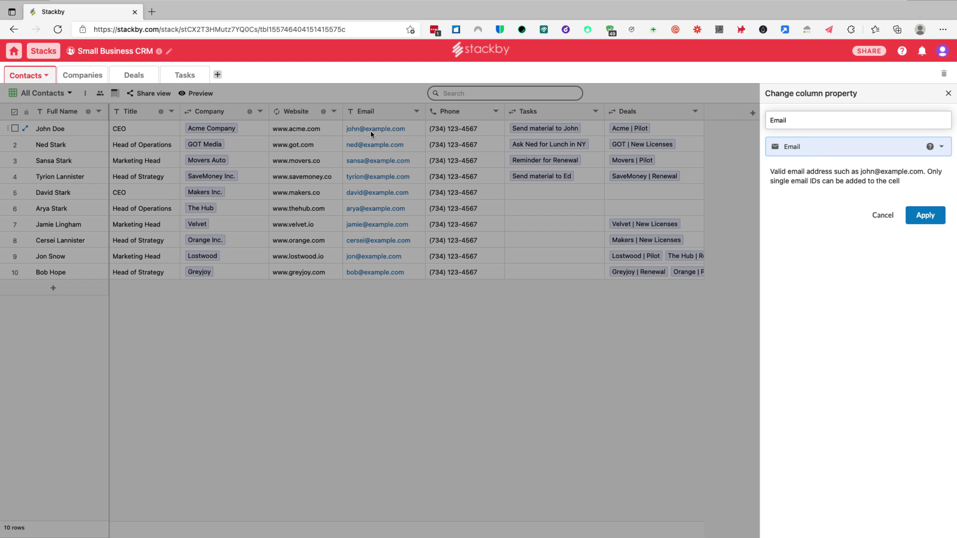
pyautogui.click(881, 216)
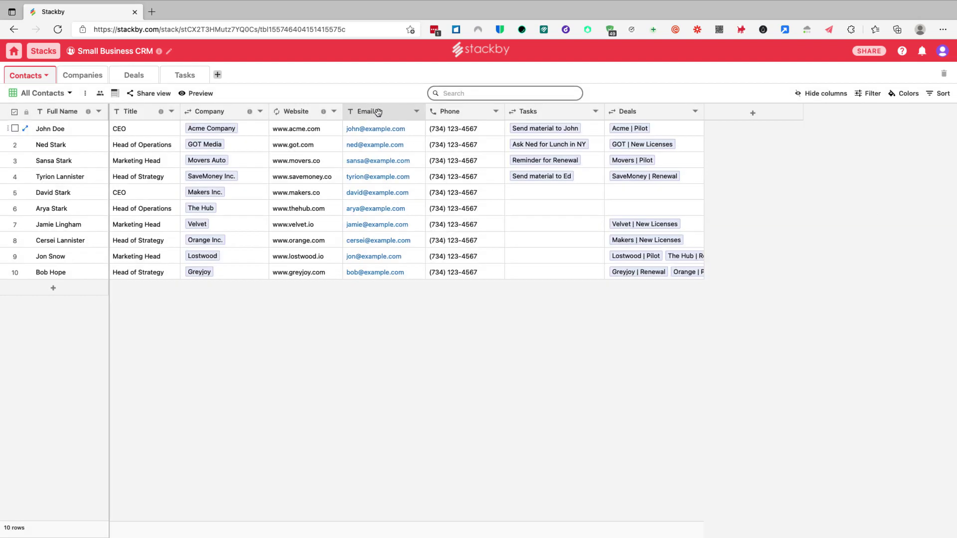
# Append a second e-mail address to the first contact's Email cell and widen the Email column to show both
pyautogui.click(417, 131)
pyautogui.click(416, 129)
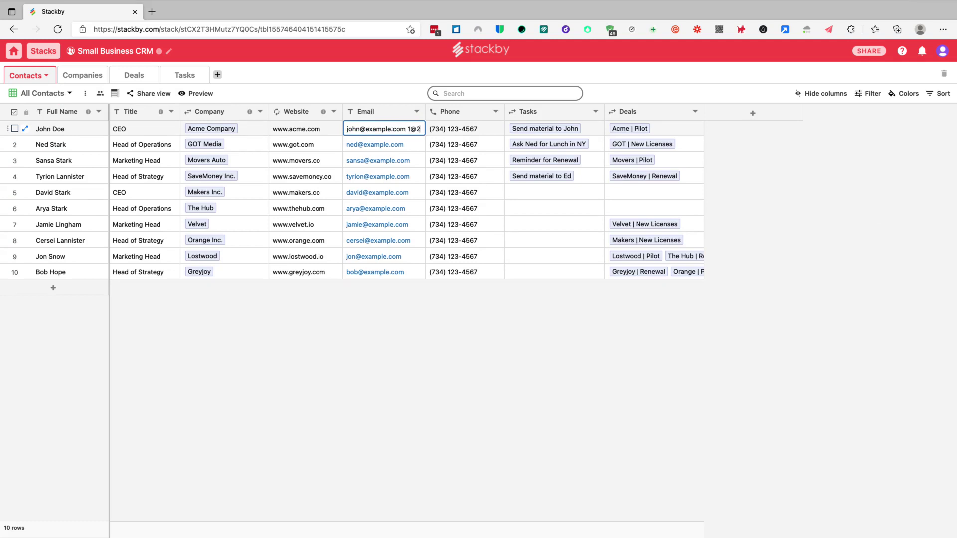
pyautogui.write('.net')
pyautogui.press('Return')
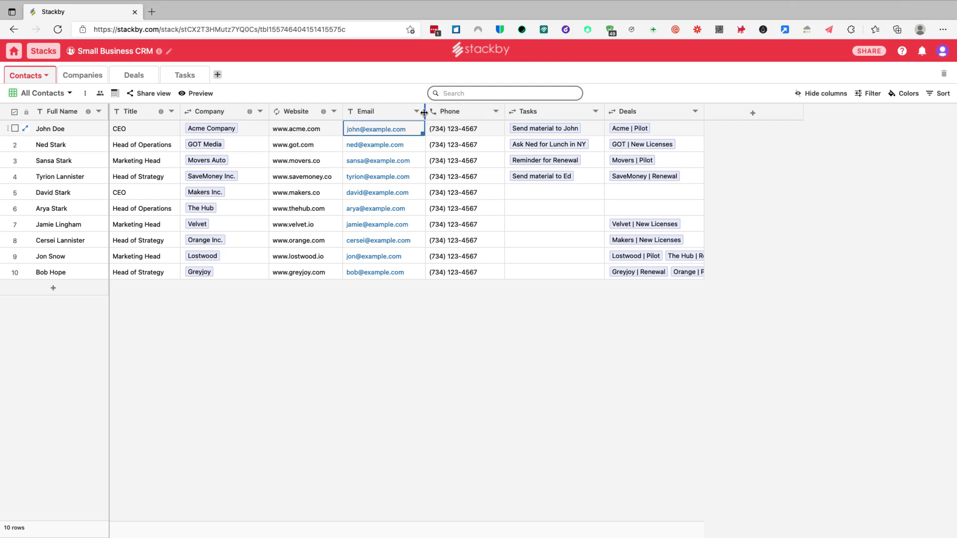
pyautogui.moveTo(425, 117); pyautogui.dragTo(469, 116)
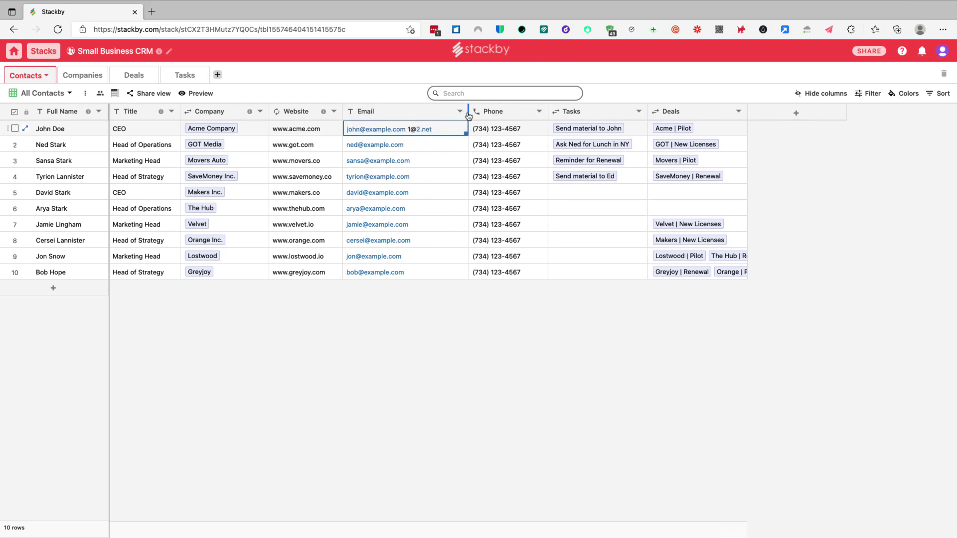
# Convert the Contacts table's Email column from short text to the Email type and accept the conversion
pyautogui.rightClick(397, 117)
pyautogui.click(404, 133)
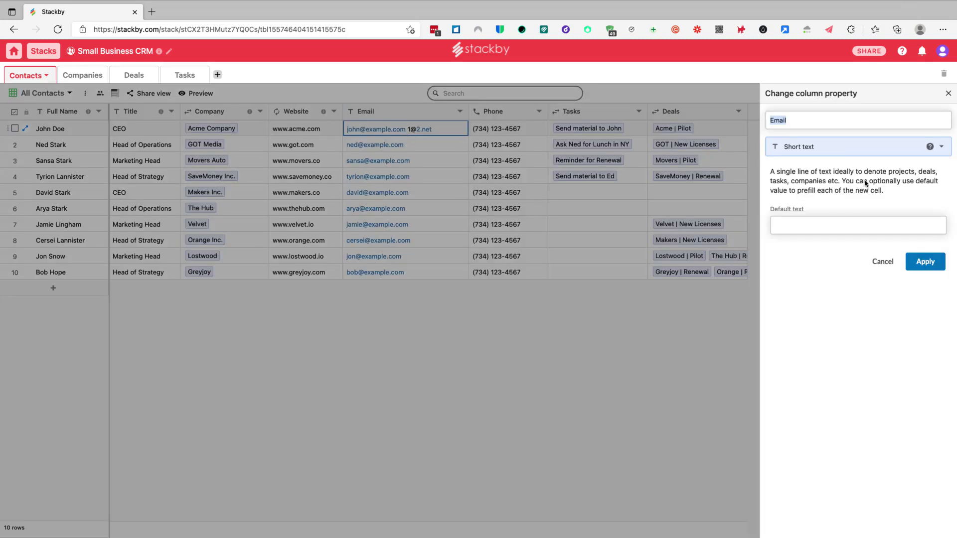
pyautogui.click(847, 145)
pyautogui.click(819, 448)
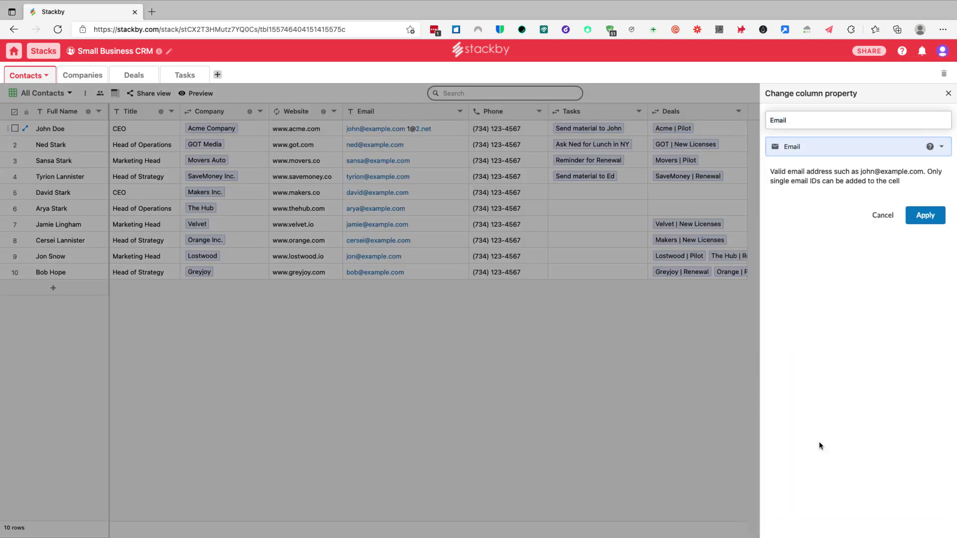
pyautogui.click(925, 214)
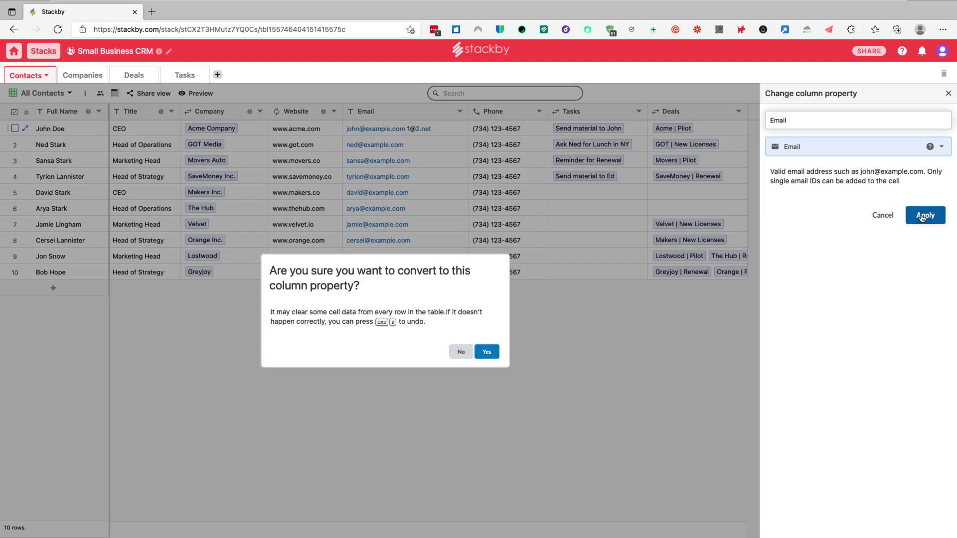
pyautogui.click(488, 356)
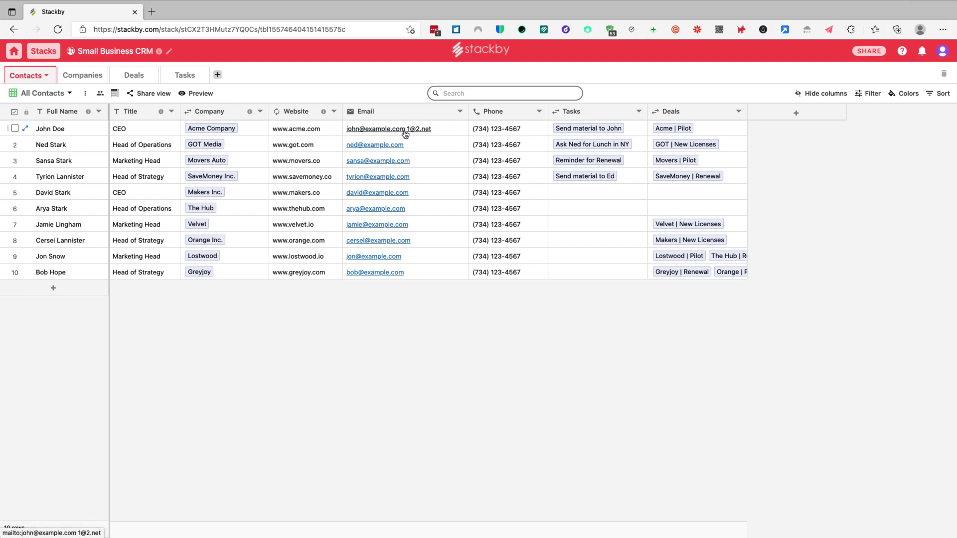
# Remove the added second address from the first contact's Email cell and narrow the Email column again
pyautogui.click(459, 112)
pyautogui.click(448, 384)
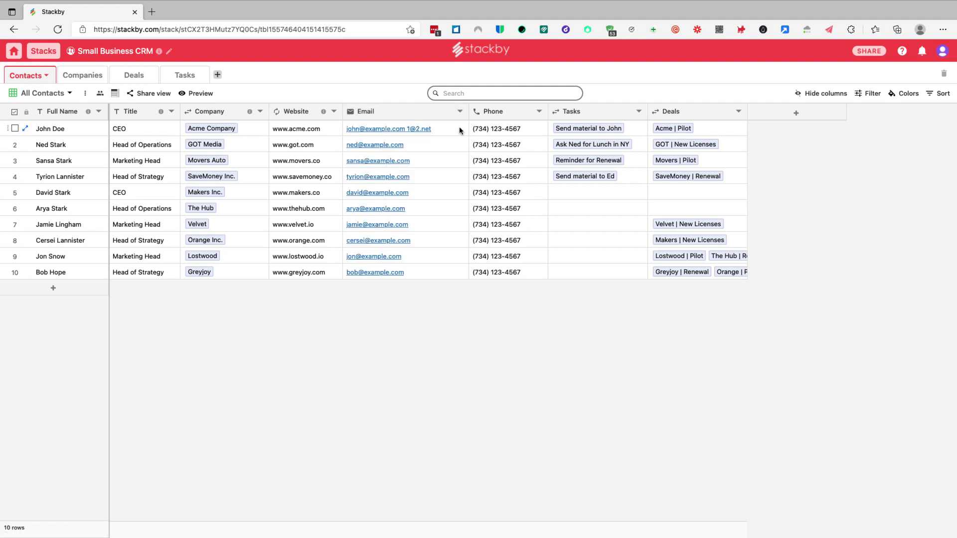
pyautogui.click(459, 130)
pyautogui.click(459, 130)
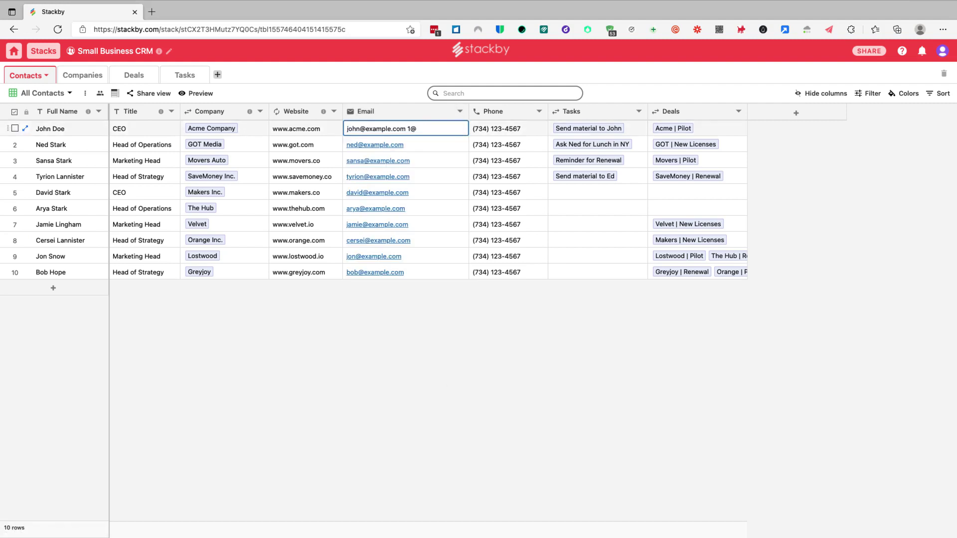
pyautogui.press('Return')
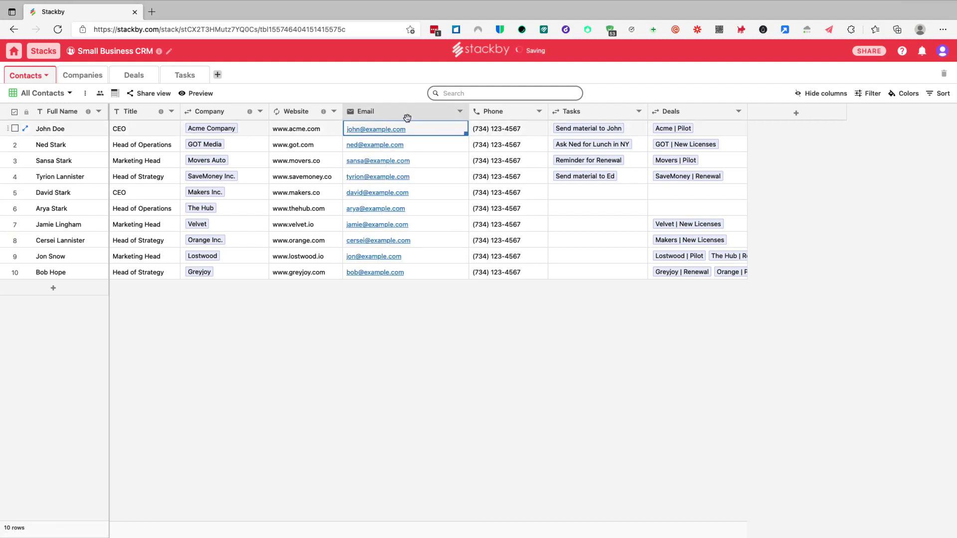
pyautogui.moveTo(468, 113); pyautogui.dragTo(424, 116)
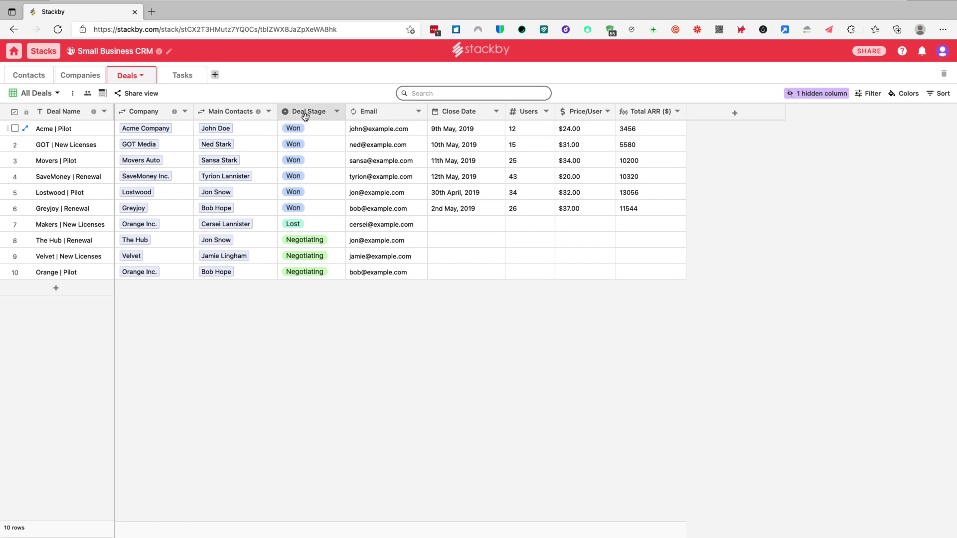
# Turn on Show Time for the Deals table's Close Date column, keeping the Friendly date format
pyautogui.click(450, 115)
pyautogui.click(451, 132)
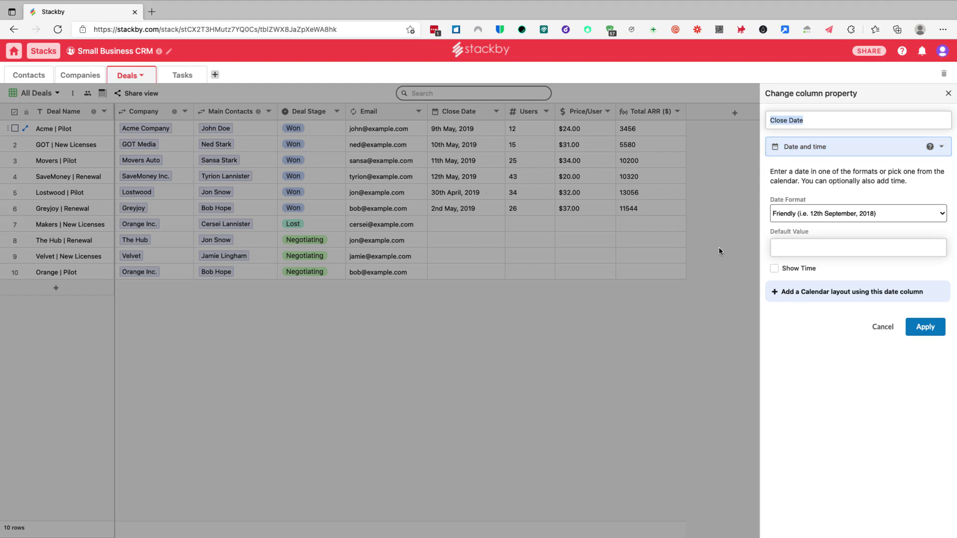
pyautogui.click(800, 215)
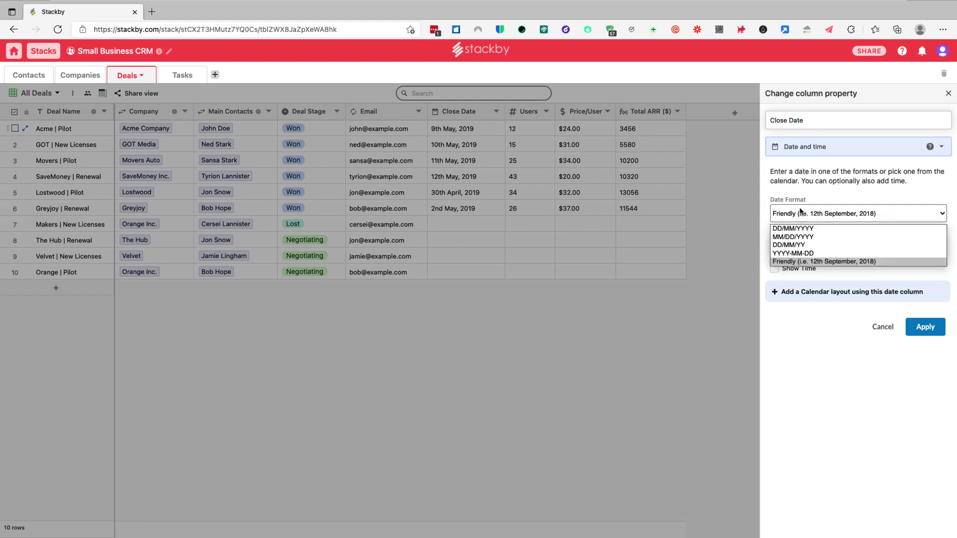
pyautogui.click(807, 195)
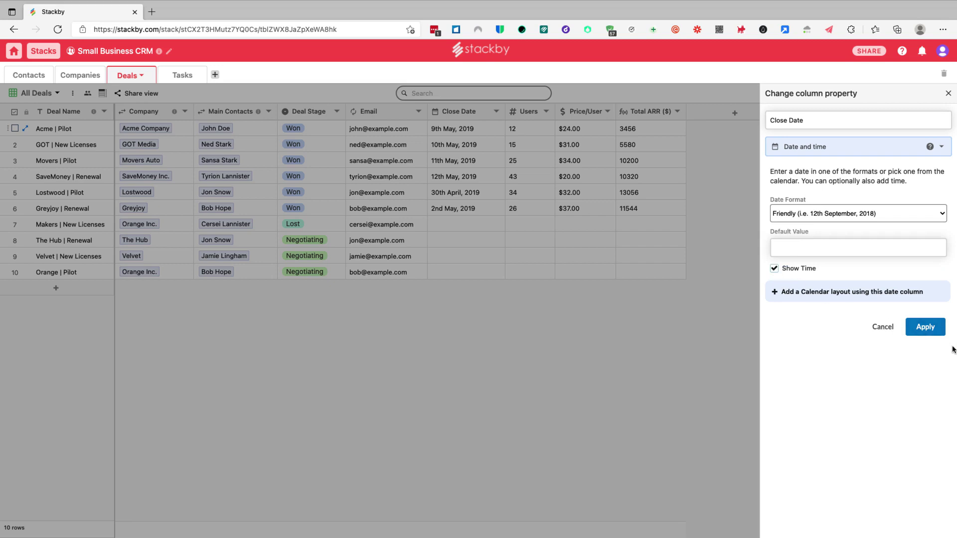
pyautogui.click(926, 327)
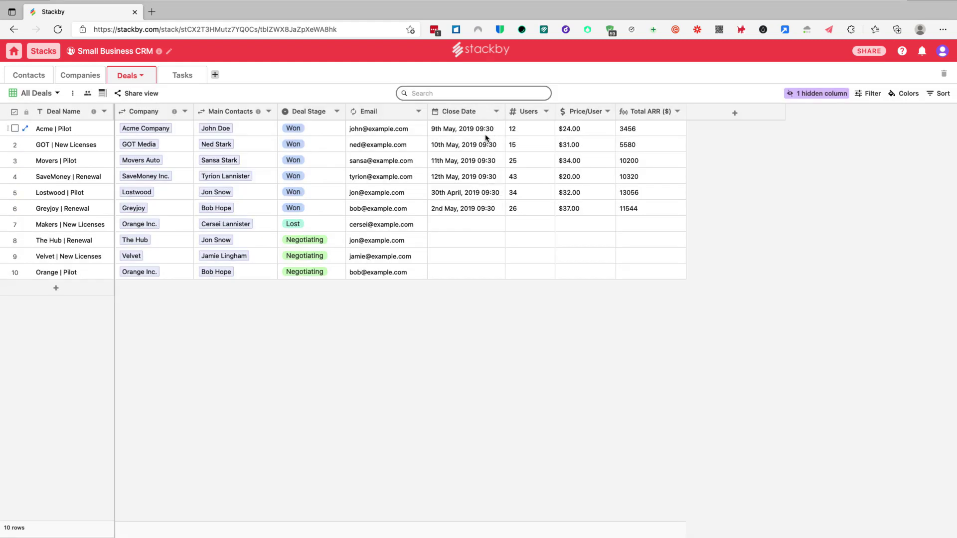
# Inspect the date and time picker in the Close Date cell of the Acme | Pilot deal, keeping its value
pyautogui.click(487, 134)
pyautogui.click(485, 134)
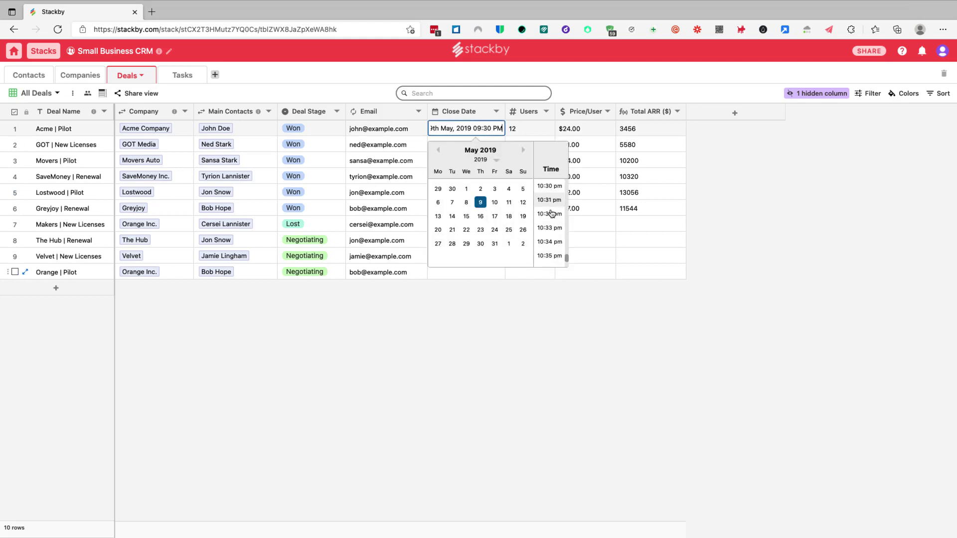
pyautogui.click(590, 357)
# Turn off Show Time for the Close Date column and apply the change
pyautogui.rightClick(466, 120)
pyautogui.click(488, 134)
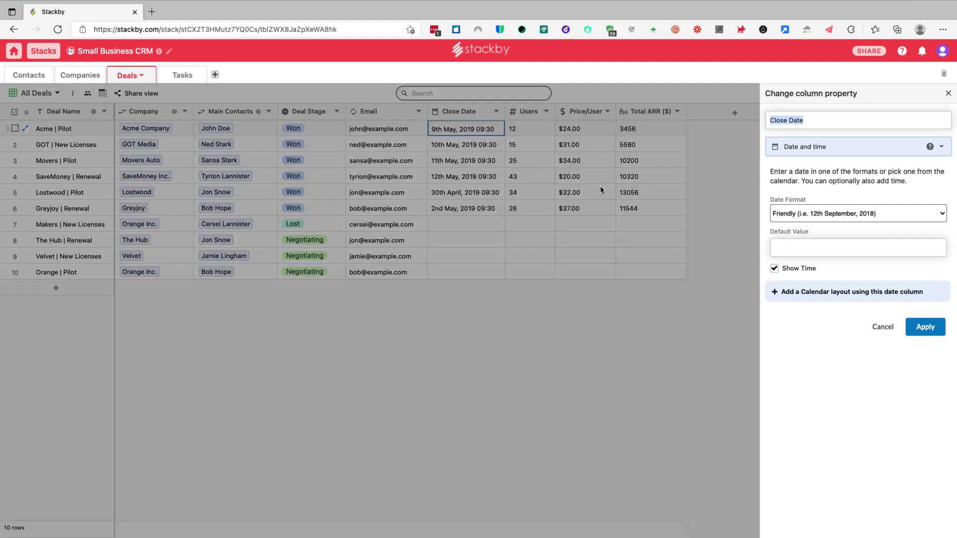
pyautogui.click(775, 269)
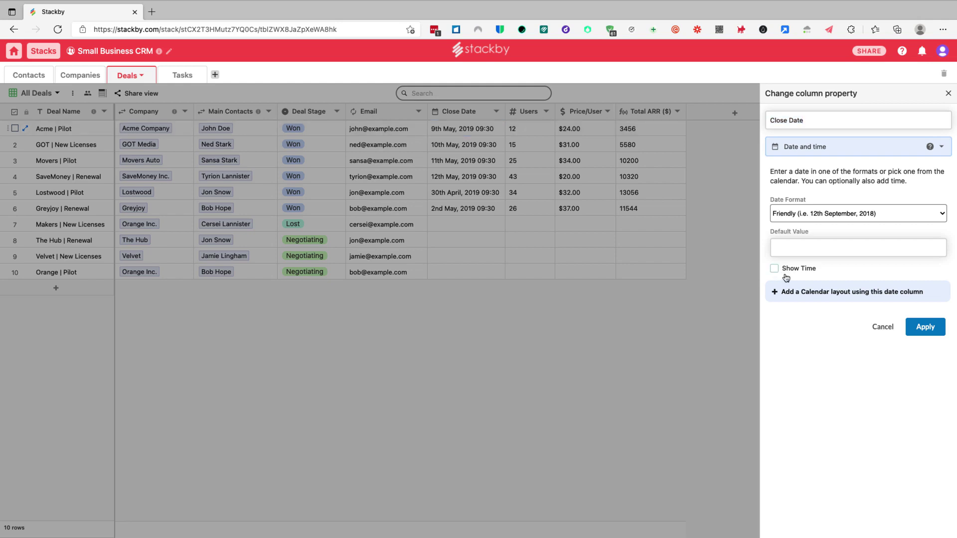
pyautogui.click(921, 329)
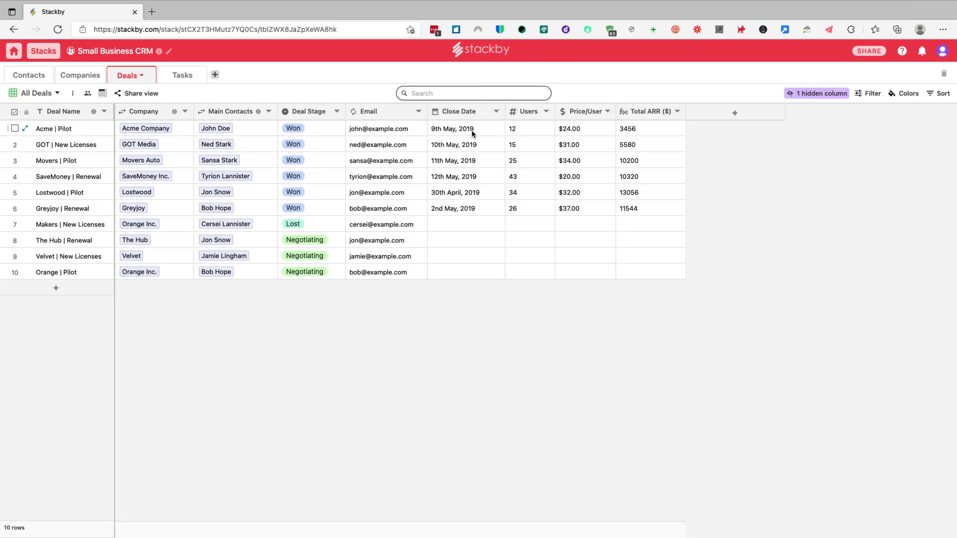
# Check the date-only calendar in the Acme | Pilot deal's Close Date cell and close it without changes
pyautogui.click(471, 132)
pyautogui.click(471, 134)
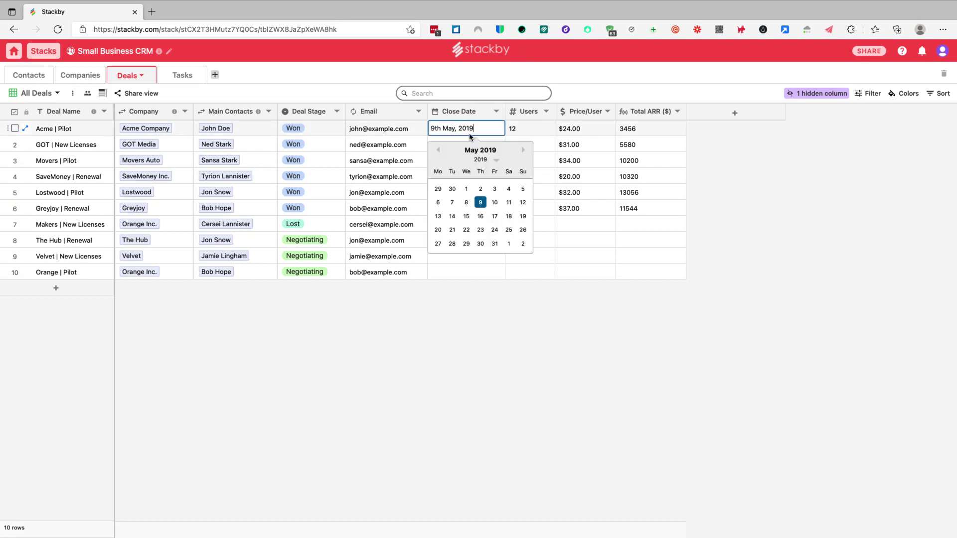
pyautogui.click(537, 350)
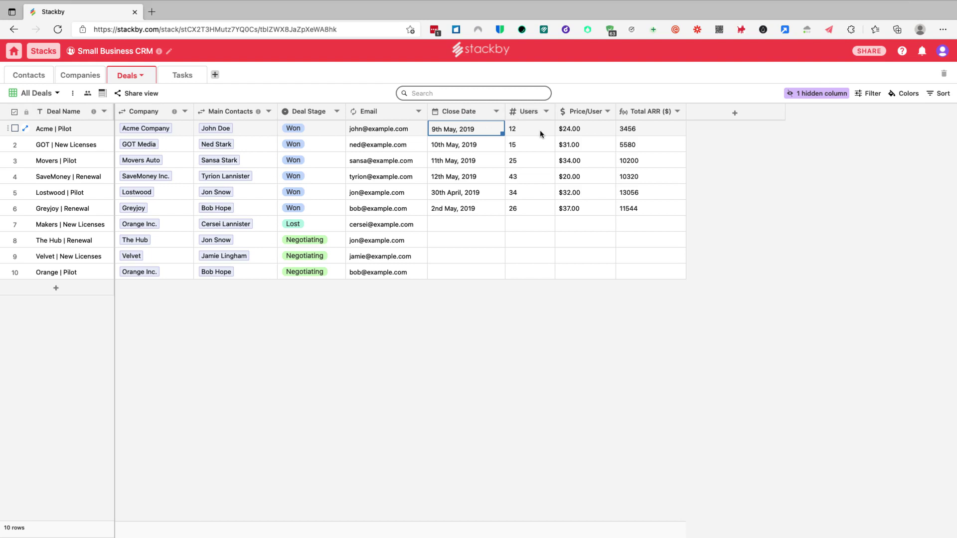
# Change the Deals table's Users column to the Percentage number format and apply it
pyautogui.click(529, 112)
pyautogui.click(538, 133)
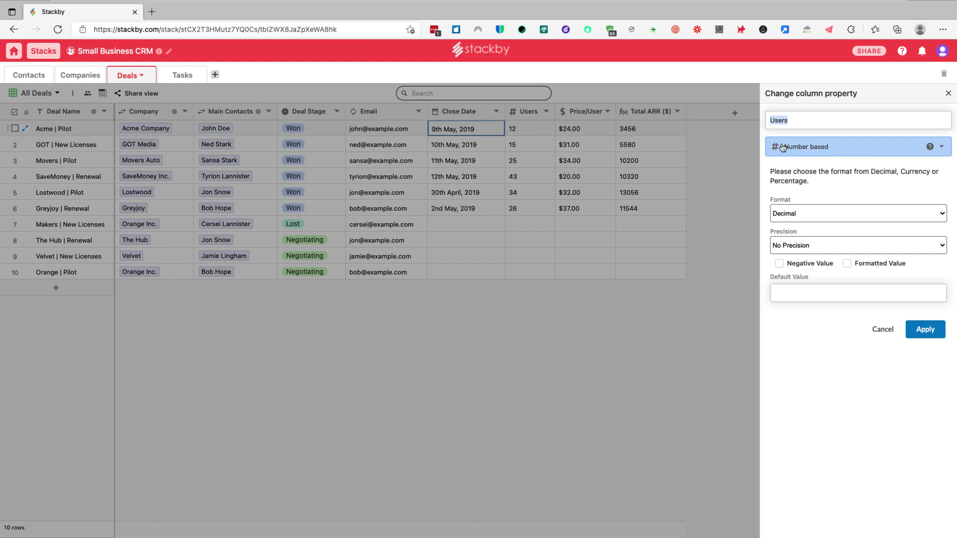
pyautogui.click(799, 214)
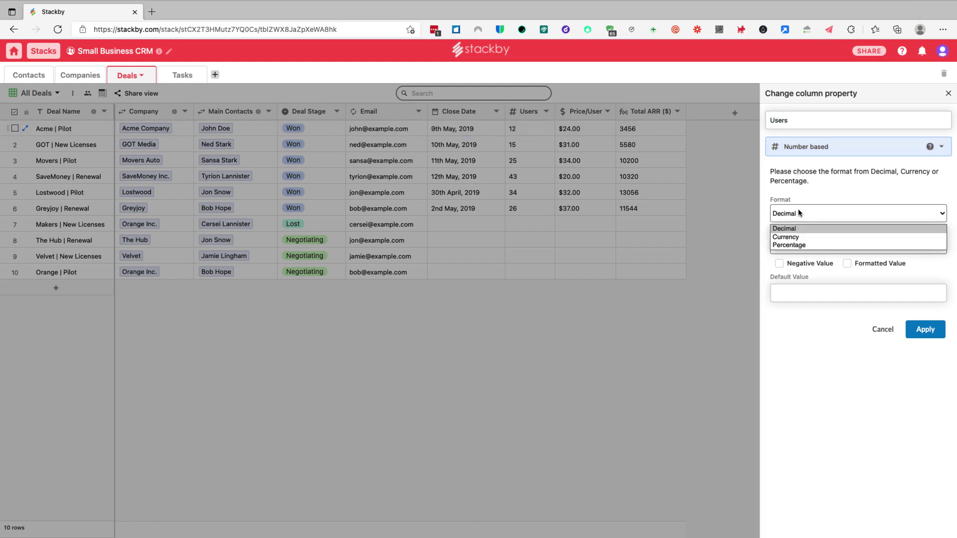
pyautogui.click(790, 246)
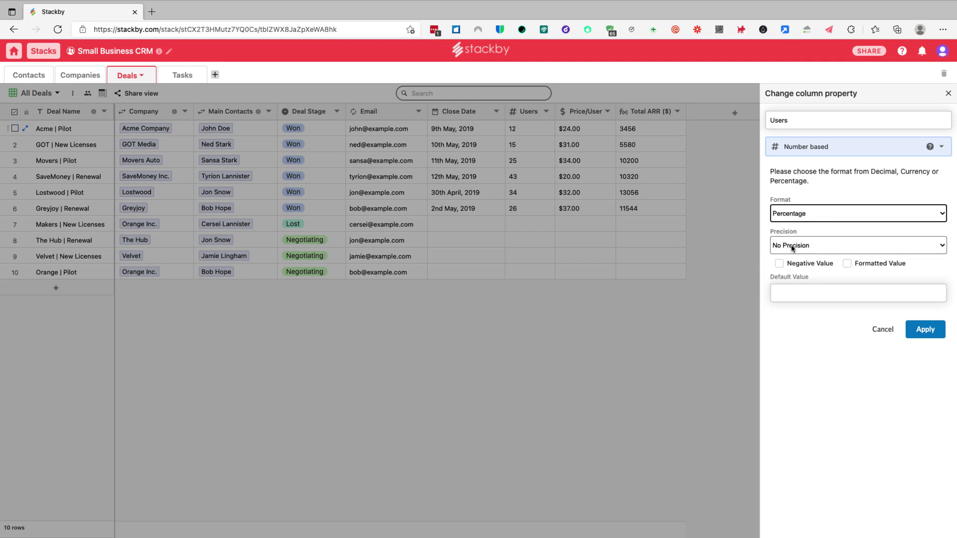
pyautogui.click(925, 339)
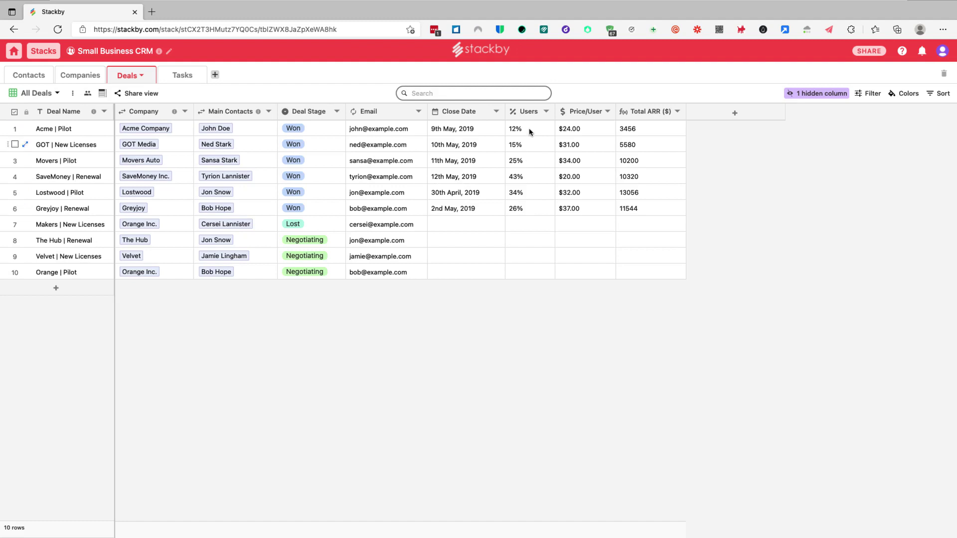
# Set the Users column's format back to Decimal with No Precision, leave Negative Value off, and apply the change
pyautogui.click(546, 111)
pyautogui.click(573, 133)
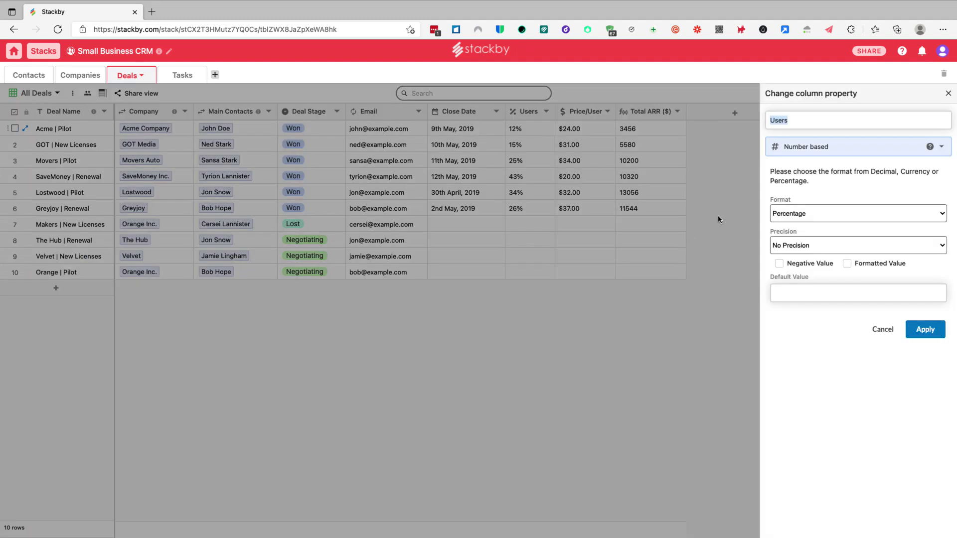
pyautogui.click(792, 212)
pyautogui.click(792, 230)
pyautogui.click(792, 246)
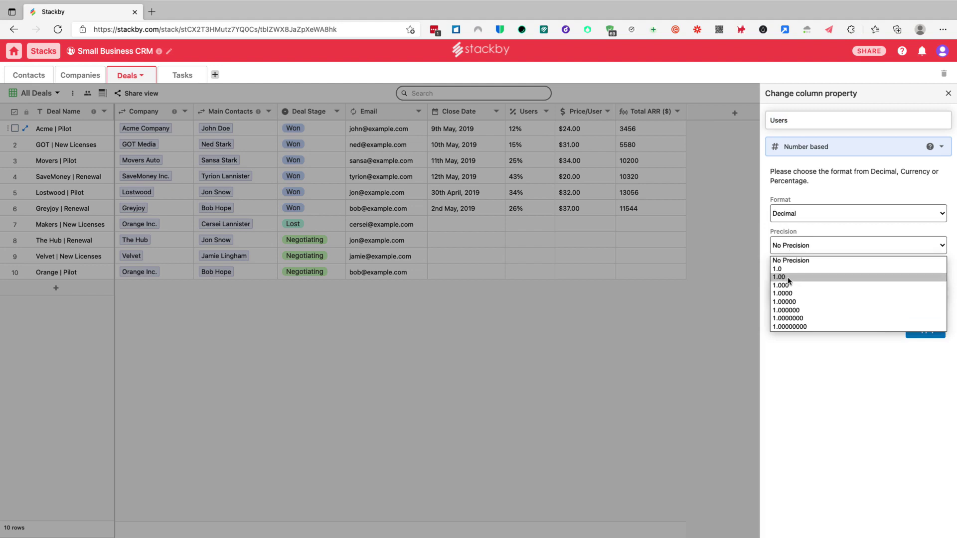
pyautogui.click(790, 261)
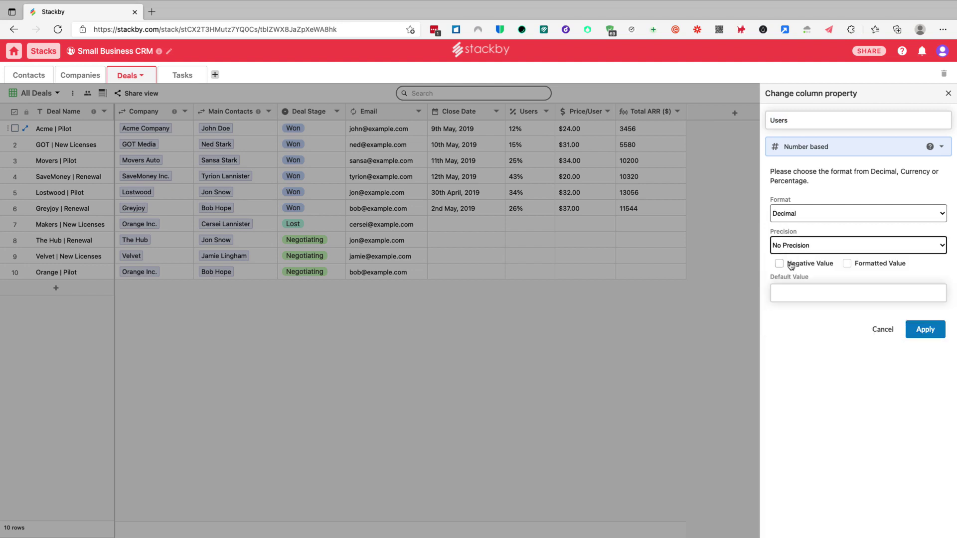
pyautogui.click(787, 276)
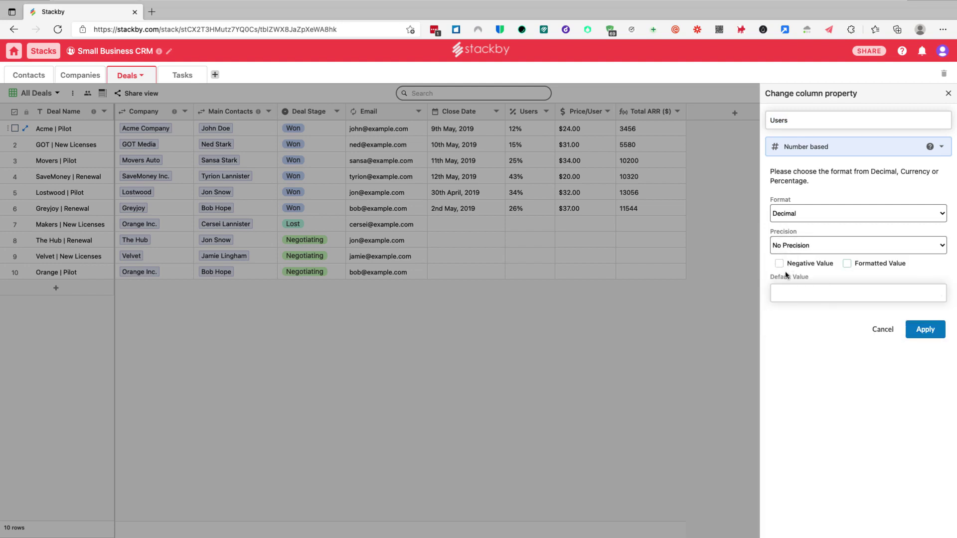
pyautogui.click(779, 264)
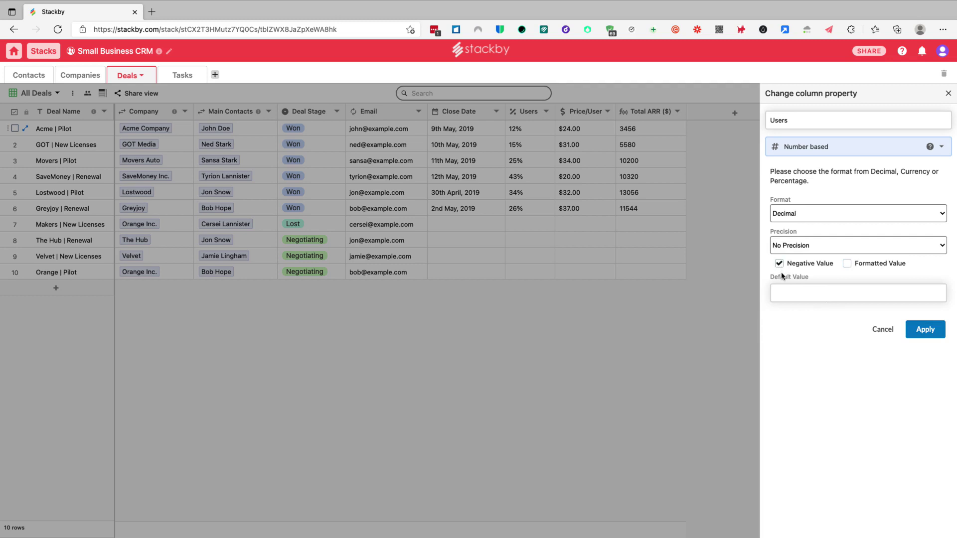
pyautogui.click(781, 265)
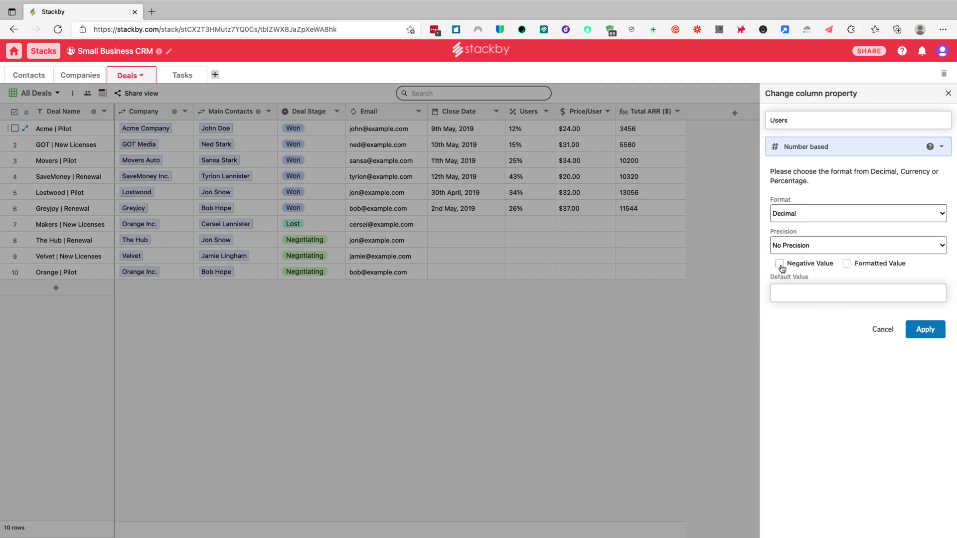
pyautogui.click(917, 336)
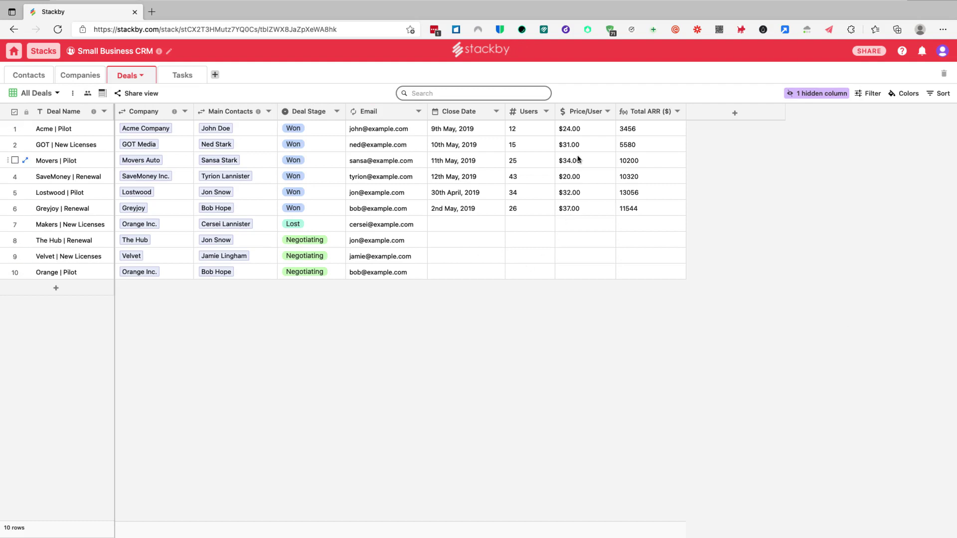
# Examine the number format options of the Price/User column and cancel without changes
pyautogui.click(580, 115)
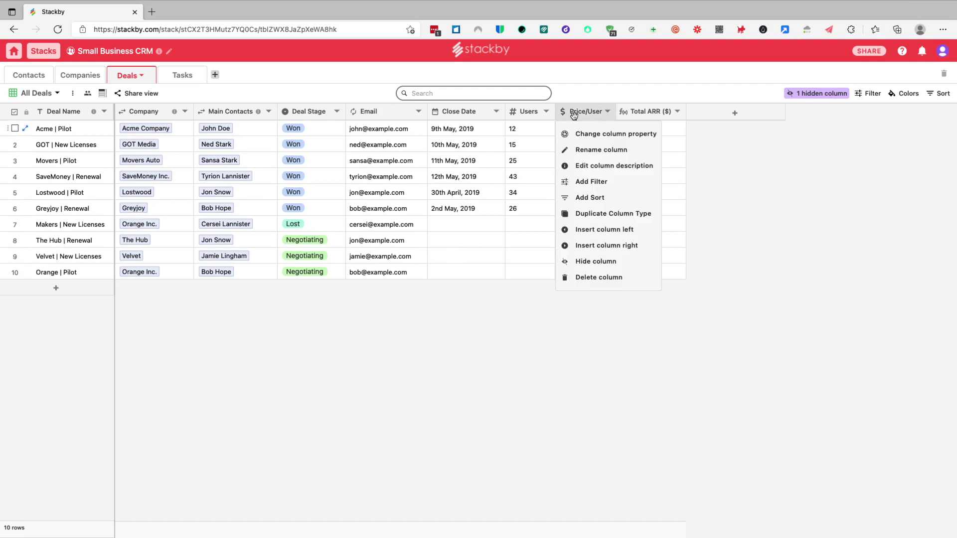
pyautogui.click(581, 133)
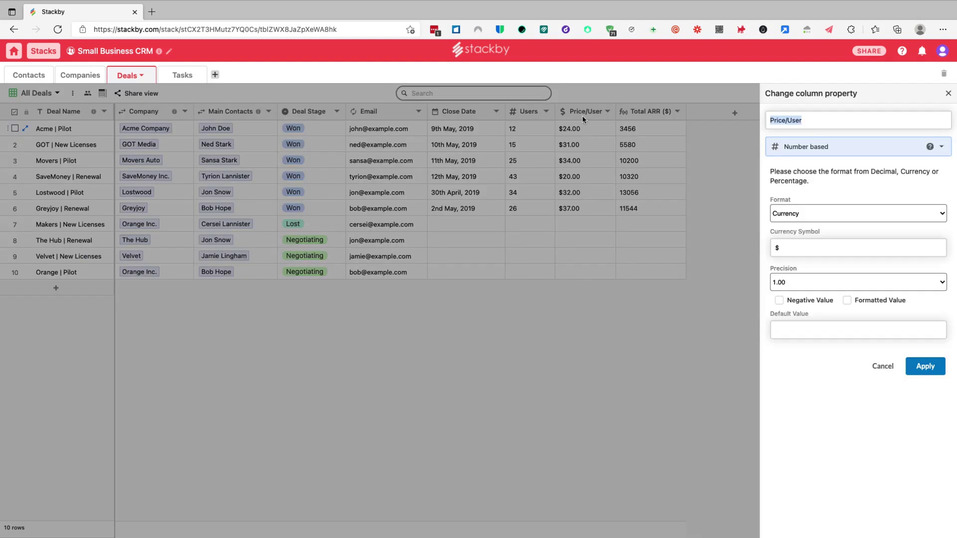
pyautogui.click(788, 218)
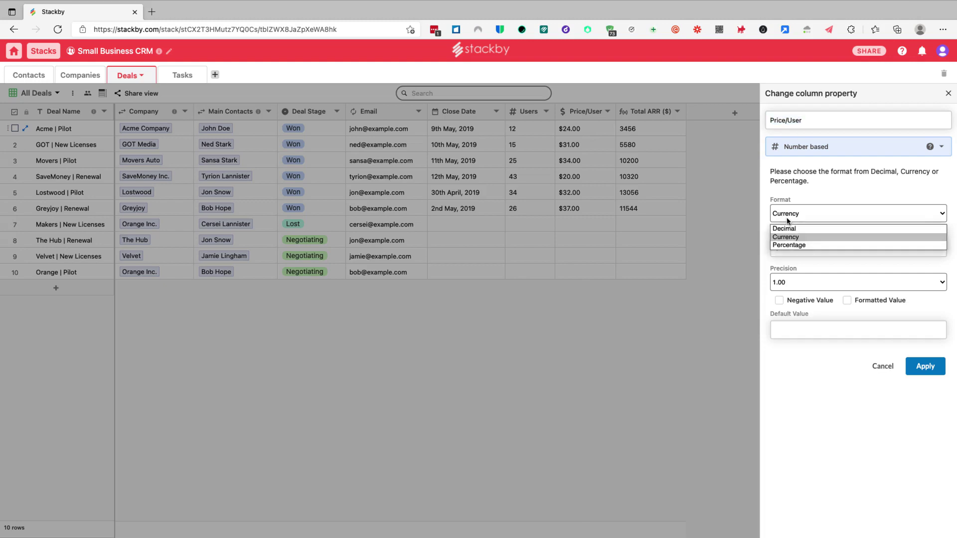
pyautogui.click(797, 212)
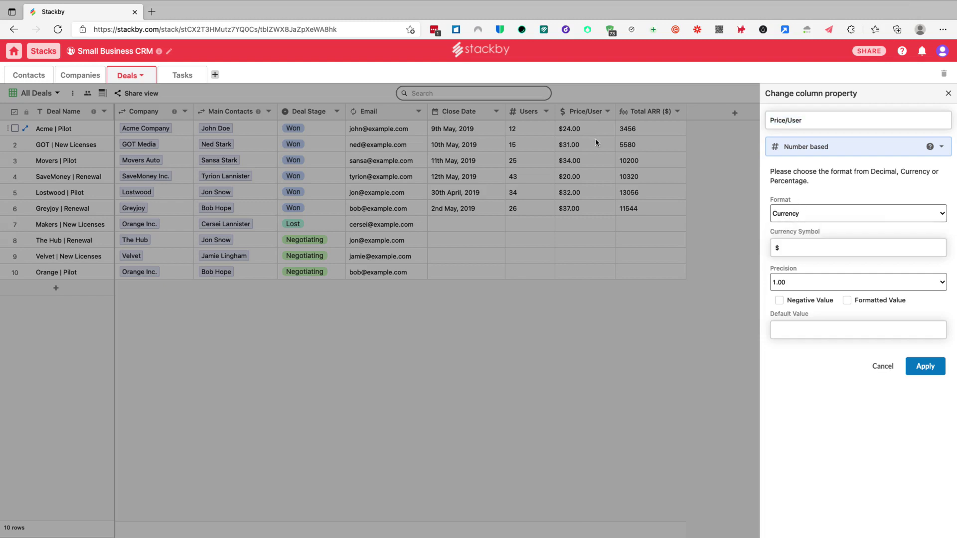
pyautogui.click(881, 367)
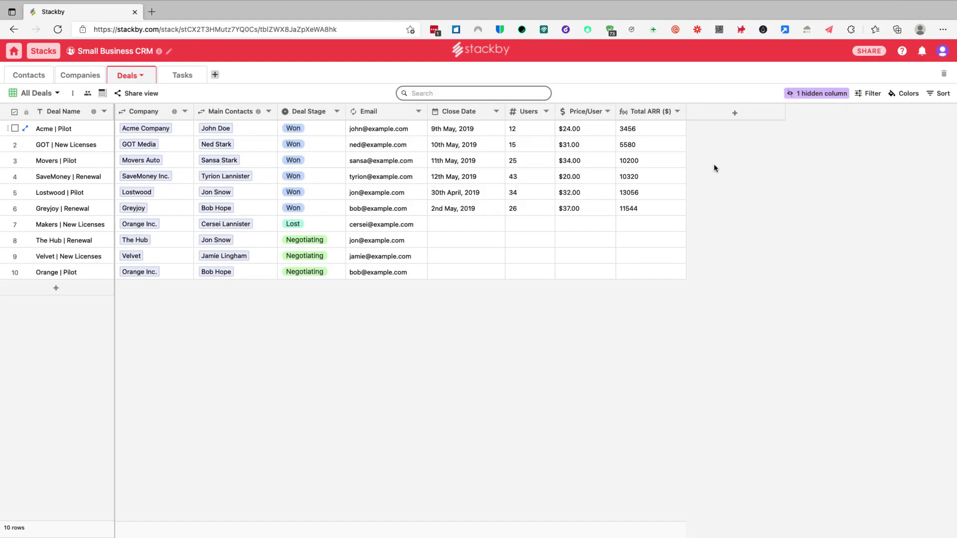
# Review the formula and formatting of the Total ARR ($) column and cancel without changes
pyautogui.rightClick(632, 118)
pyautogui.click(637, 131)
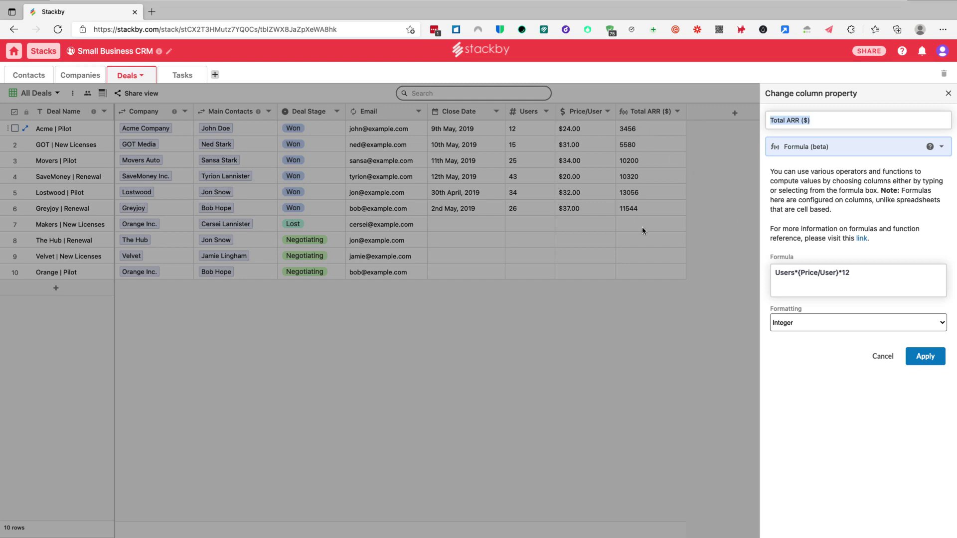
pyautogui.click(886, 356)
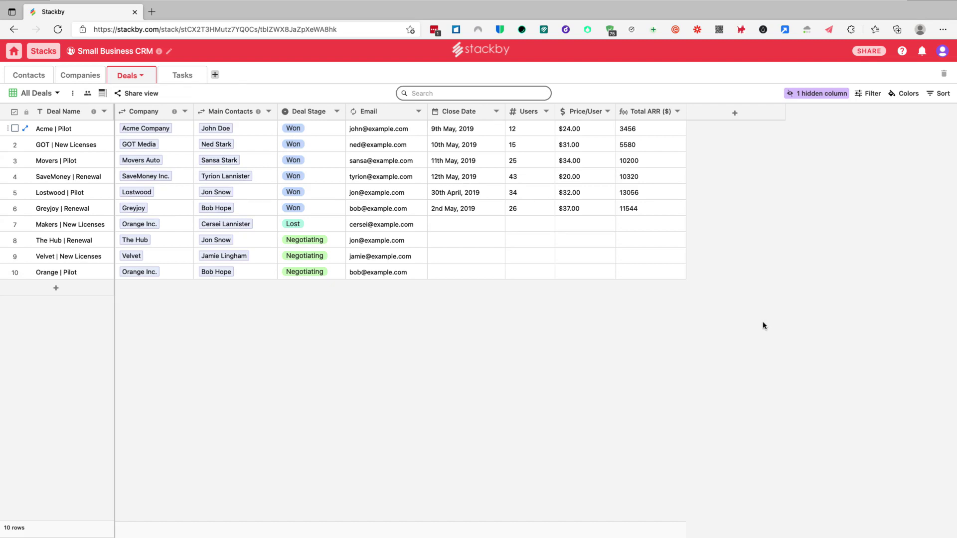
# Add a column named Probability at the end of the Deals table and choose the Rating column type
pyautogui.click(734, 114)
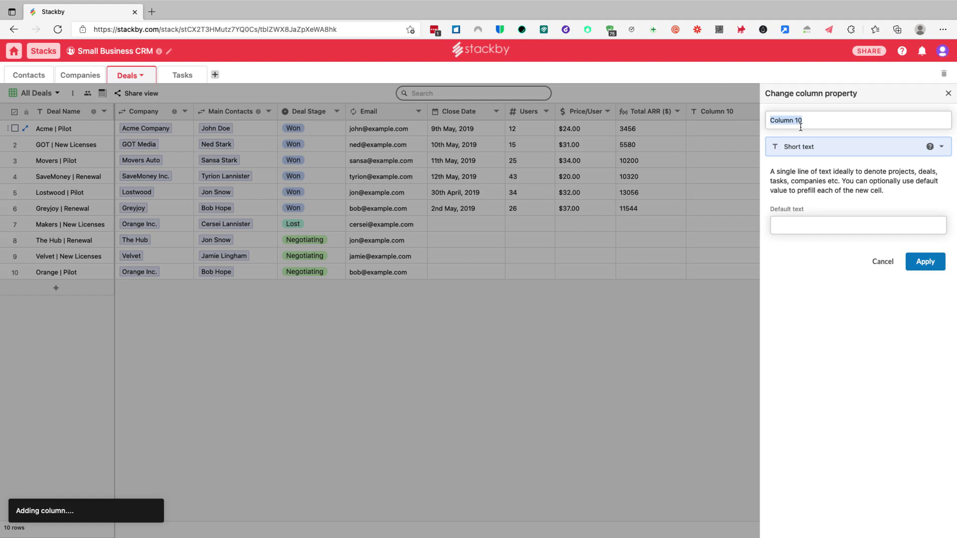
pyautogui.write('Prob')
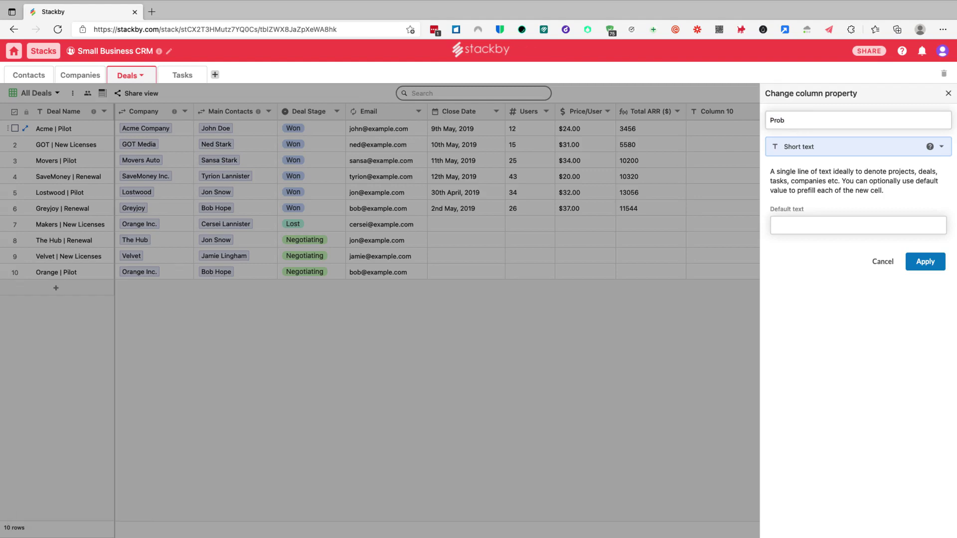
pyautogui.write('ability')
pyautogui.click(812, 153)
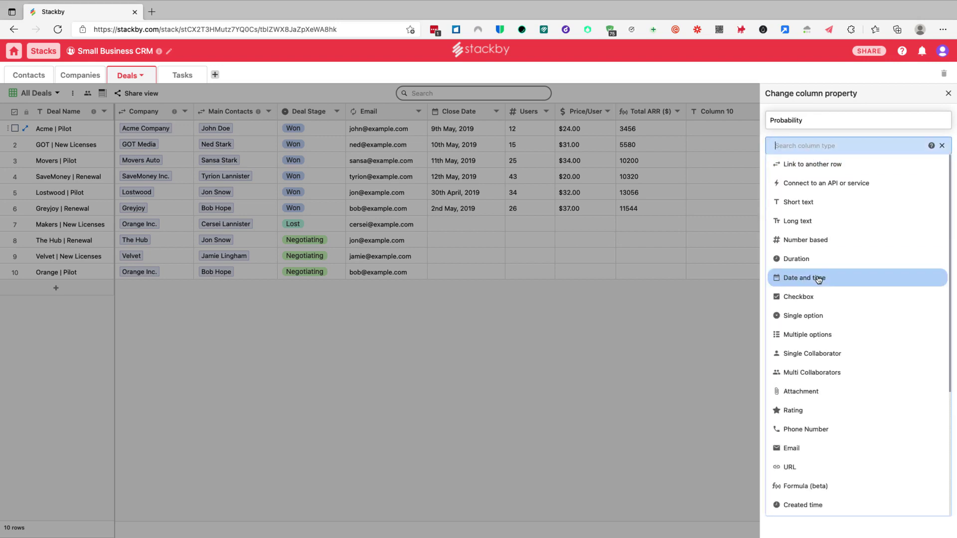
pyautogui.click(797, 413)
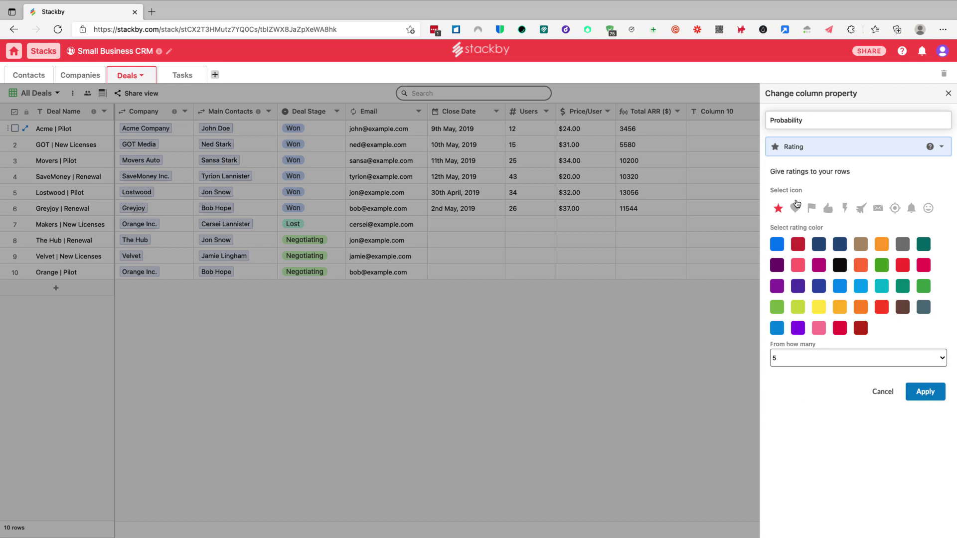
# Give the Probability rating a light green smiley icon, keep the scale at 5, and apply the settings
pyautogui.click(929, 209)
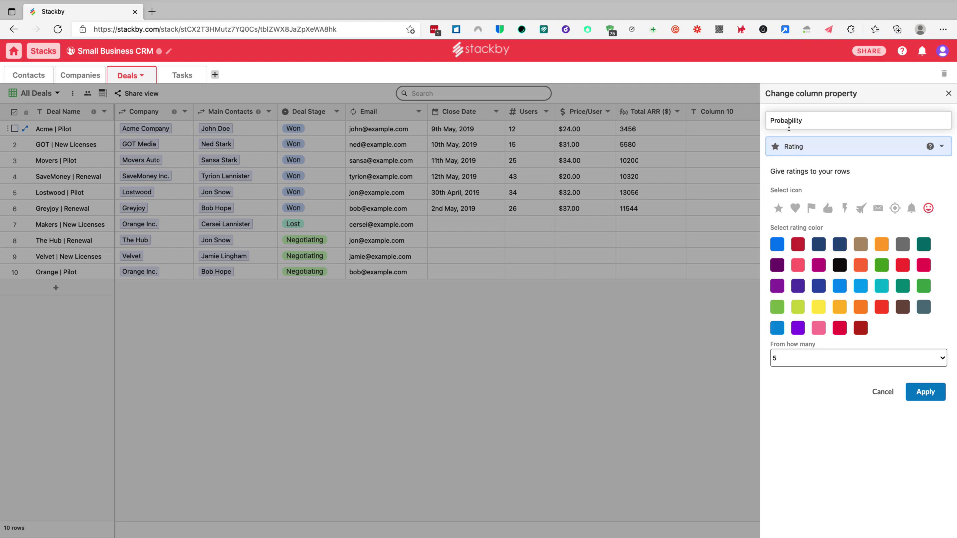
pyautogui.click(781, 314)
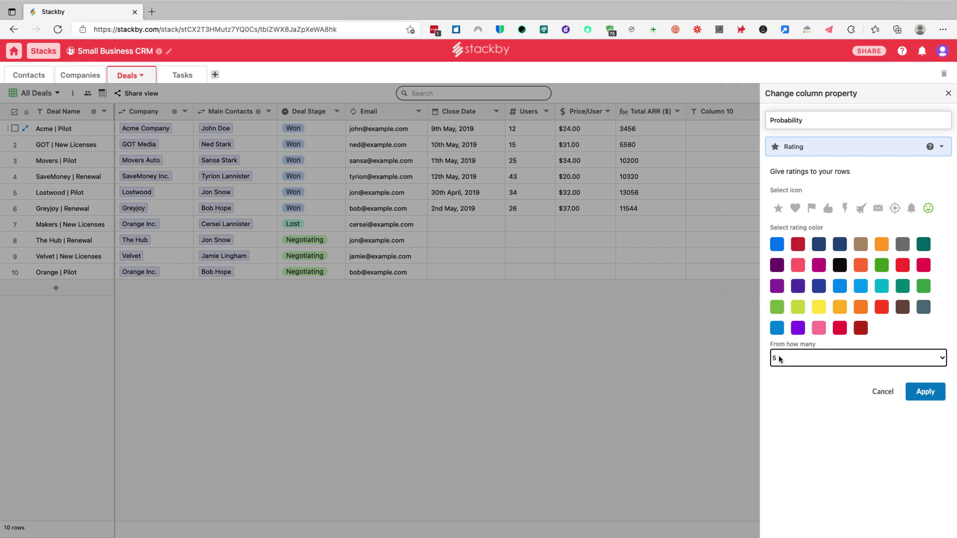
pyautogui.click(924, 392)
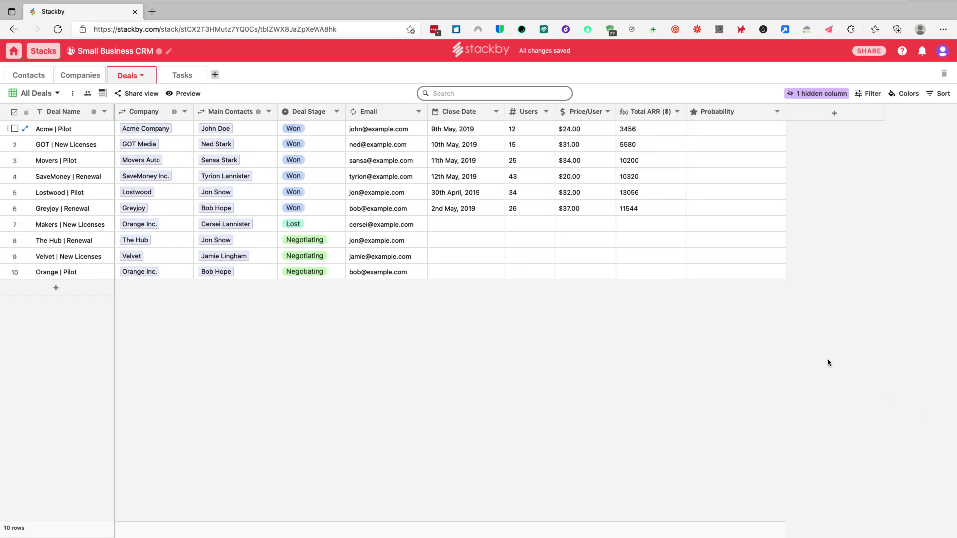
# Rate the Probability of the first five deals, Acme | Pilot through Lostwood | Pilot, as 5, 3, 4, 1 and 2 smileys
pyautogui.moveTo(693, 131)
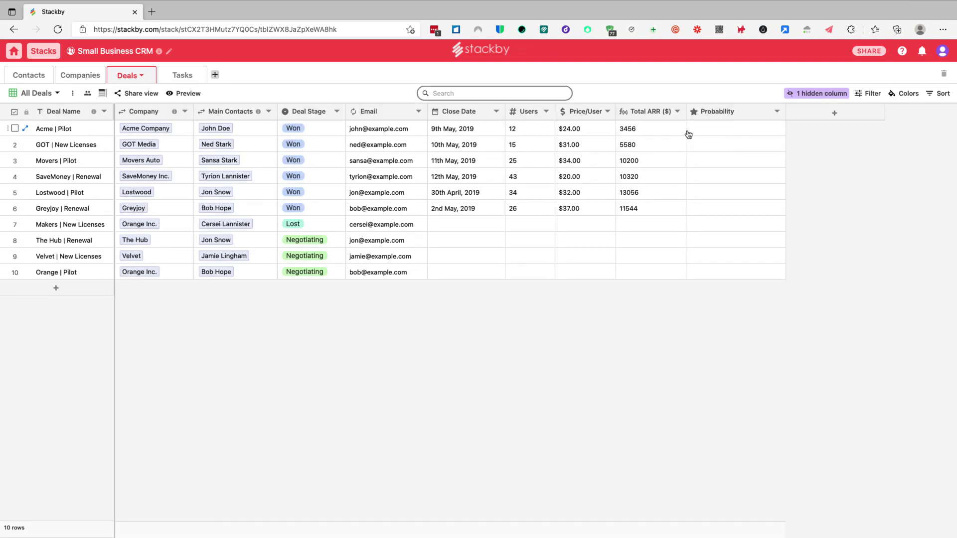
pyautogui.click(731, 129)
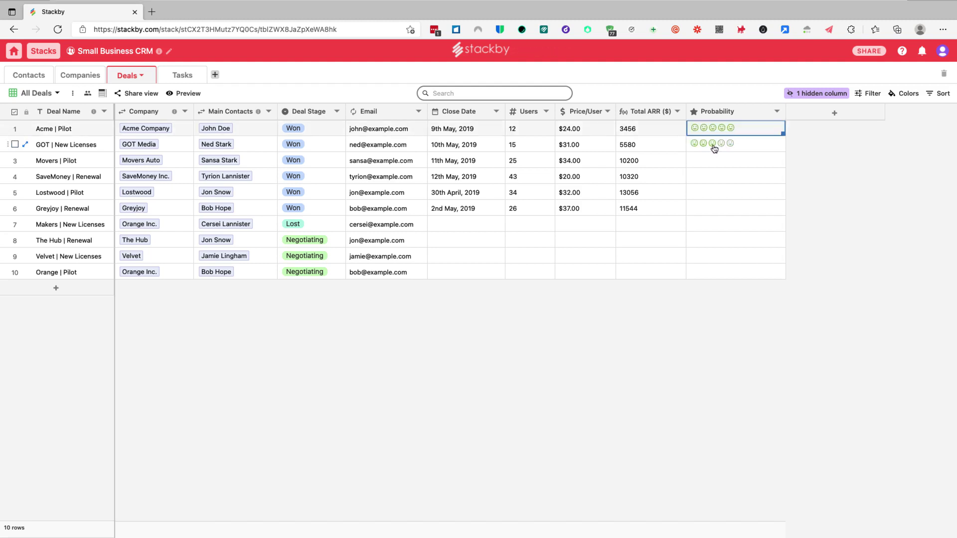
pyautogui.click(712, 144)
pyautogui.click(721, 160)
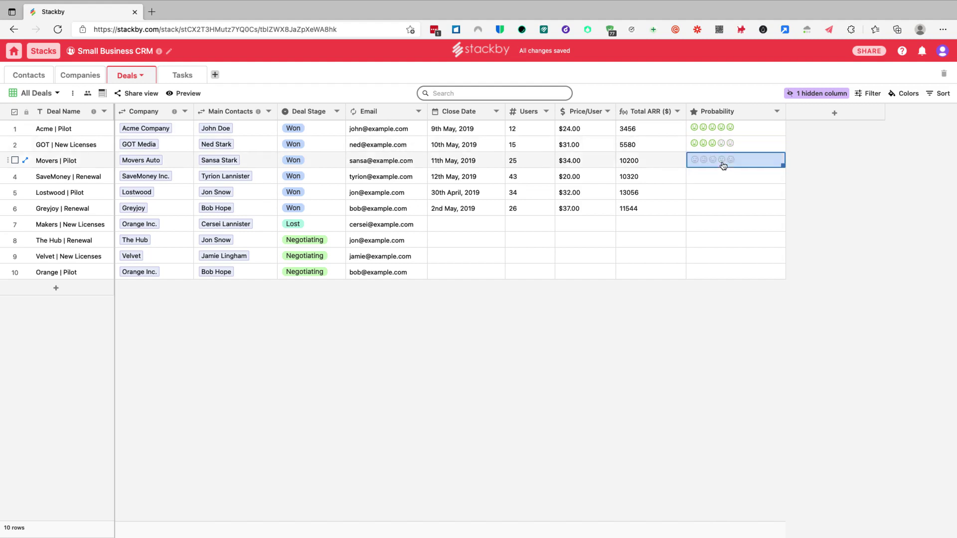
pyautogui.click(697, 179)
pyautogui.click(703, 191)
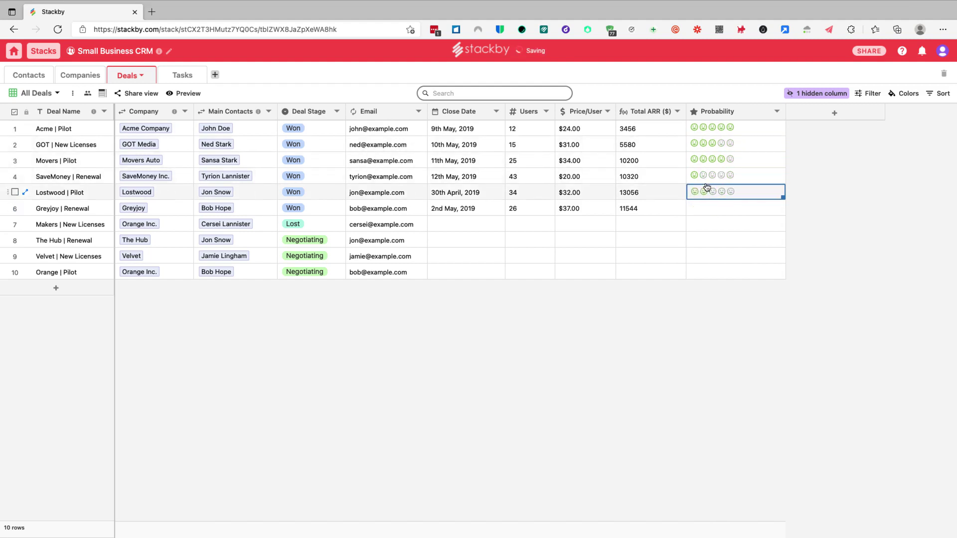
# Rate the Probability of the last five deals, Greyjoy | Renewal through Orange | Pilot, as 5, 5, 4, 3 and 3 smileys
pyautogui.click(731, 207)
pyautogui.click(730, 224)
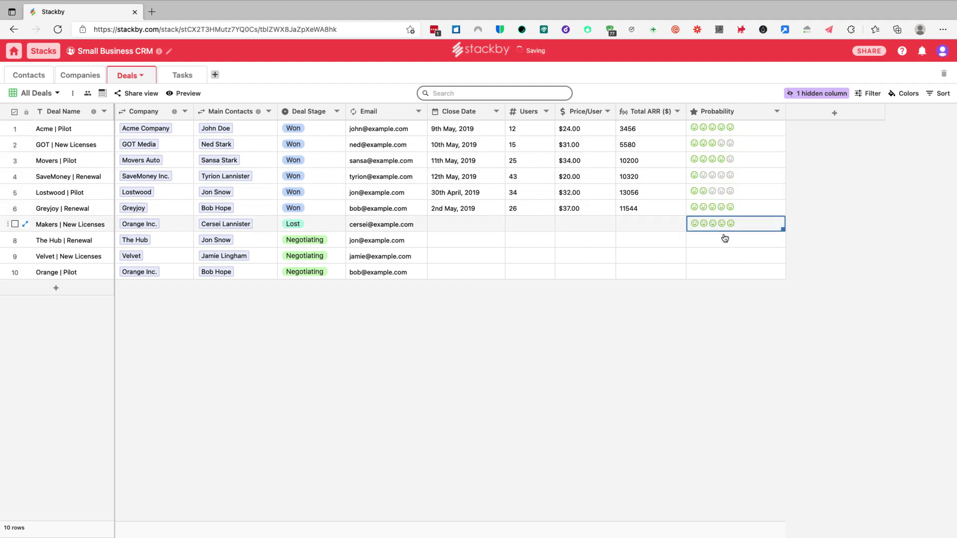
pyautogui.click(722, 240)
pyautogui.click(712, 256)
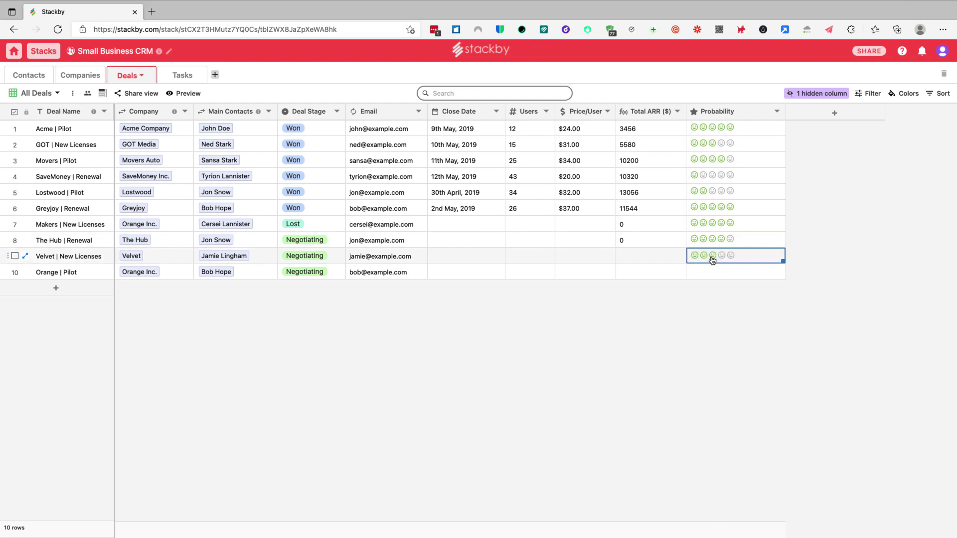
pyautogui.click(712, 272)
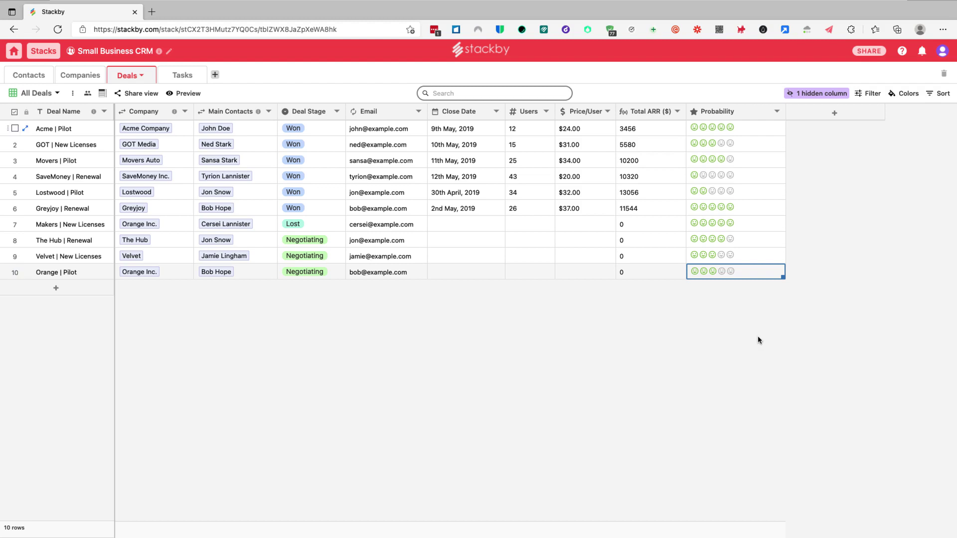
# Filter the Deals table to rows whose Probability is greater than or equal to 3 stars
pyautogui.click(777, 112)
pyautogui.click(728, 182)
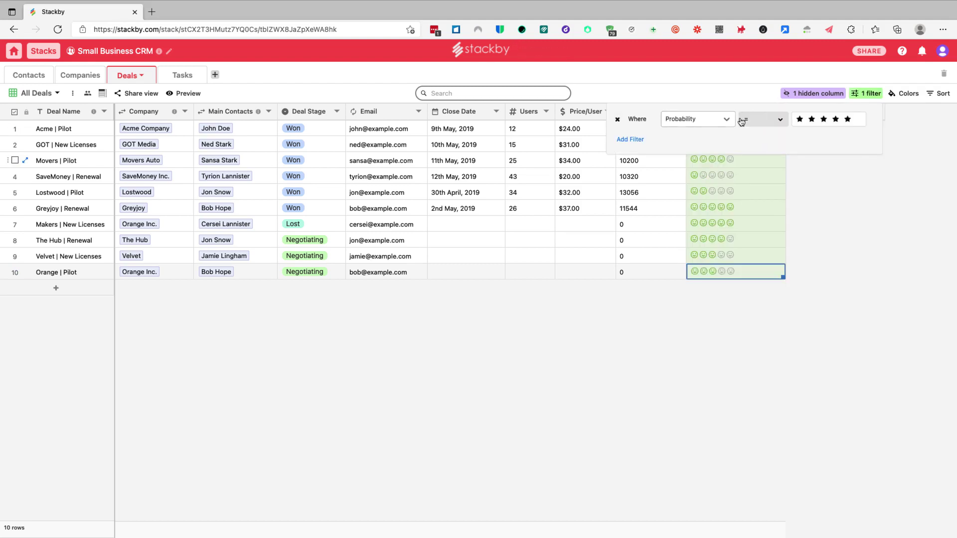
pyautogui.click(765, 121)
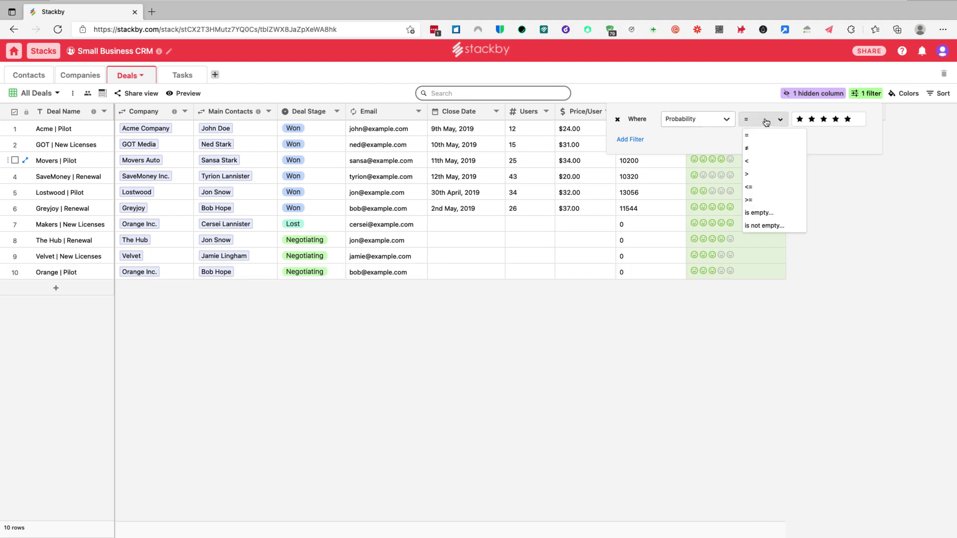
pyautogui.click(757, 200)
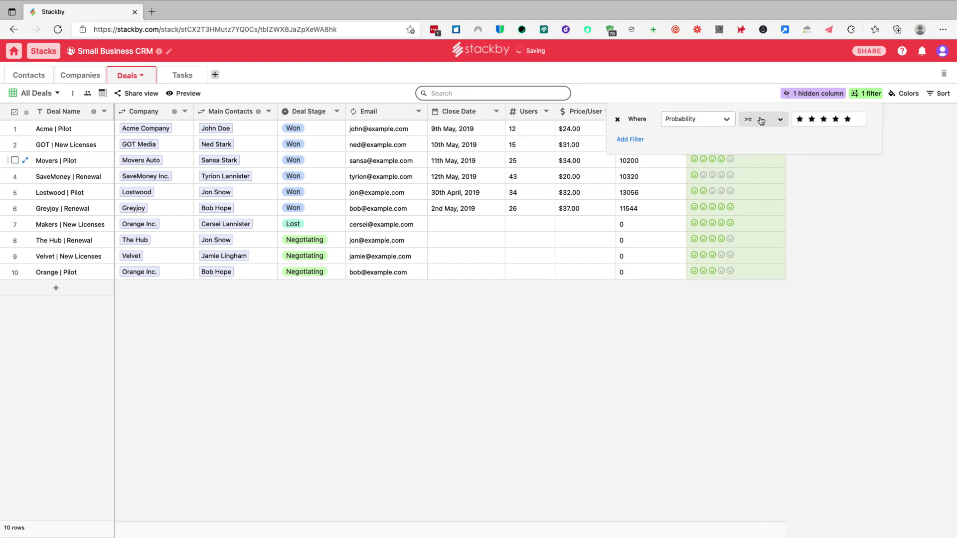
pyautogui.click(824, 120)
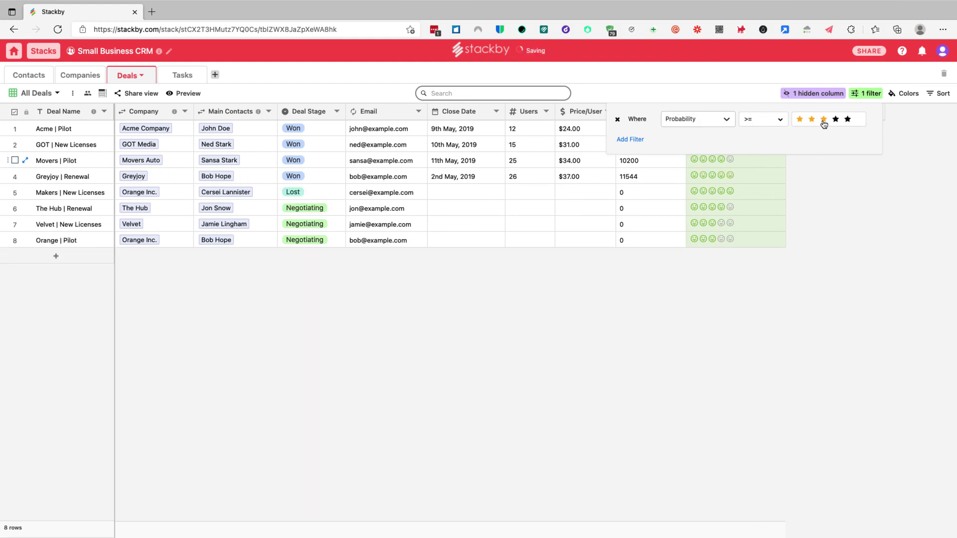
pyautogui.click(823, 253)
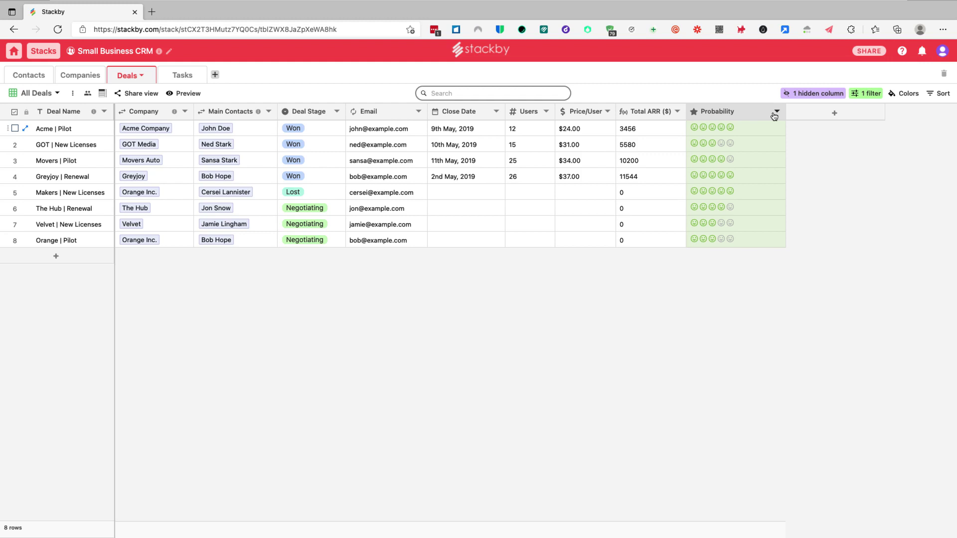
# Remove the Probability filter from the Deals table
pyautogui.click(868, 97)
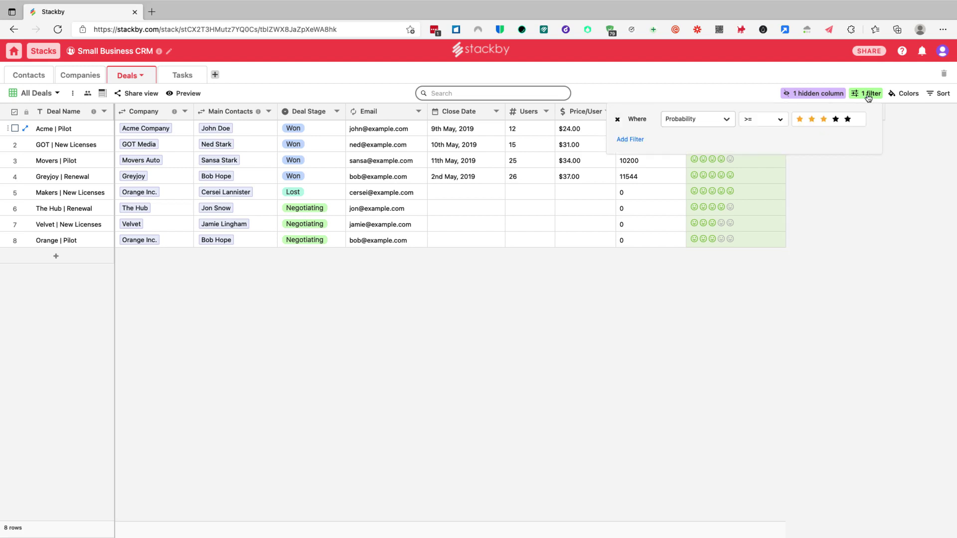
pyautogui.click(618, 120)
pyautogui.click(673, 374)
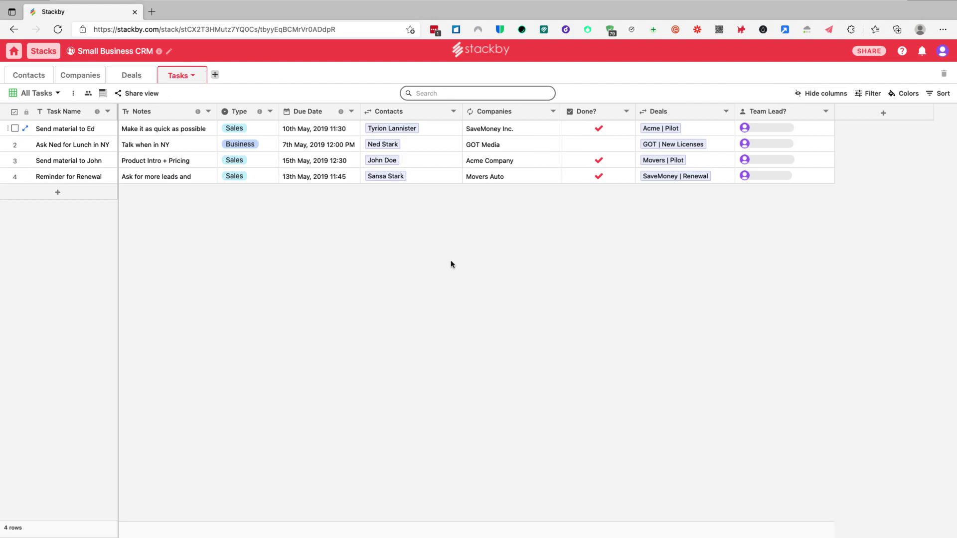
# Review the Done? checkbox column's properties in the Tasks table, and tick and untick Done? for the second task
pyautogui.rightClick(586, 119)
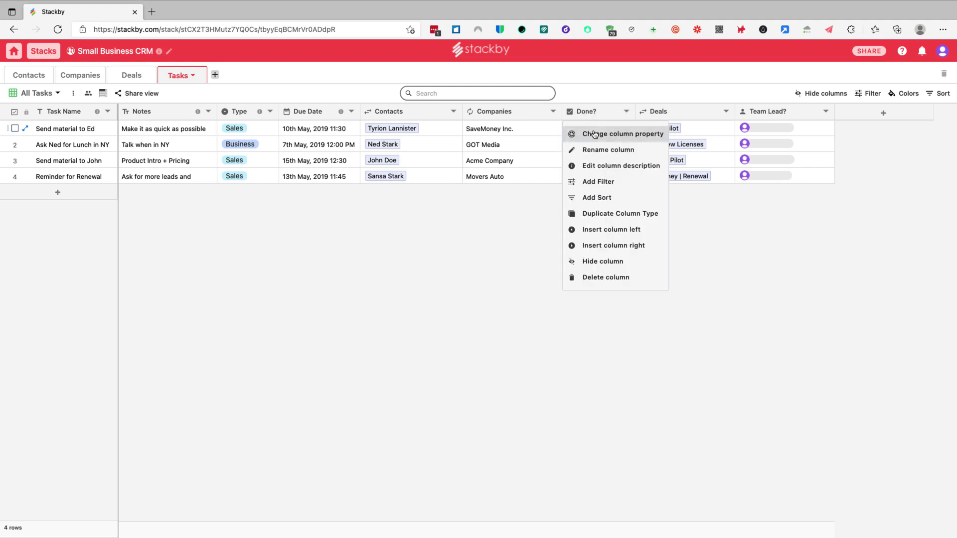
pyautogui.click(589, 132)
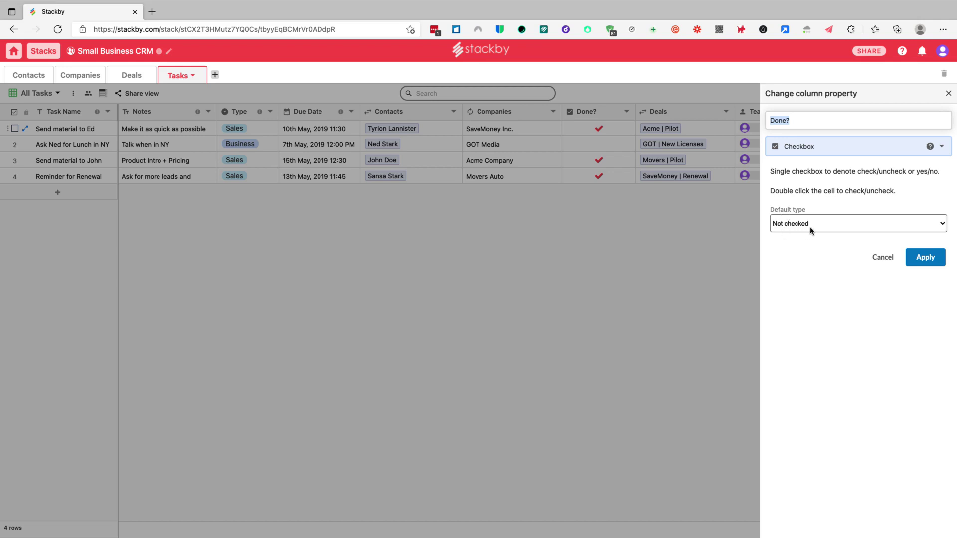
pyautogui.click(882, 260)
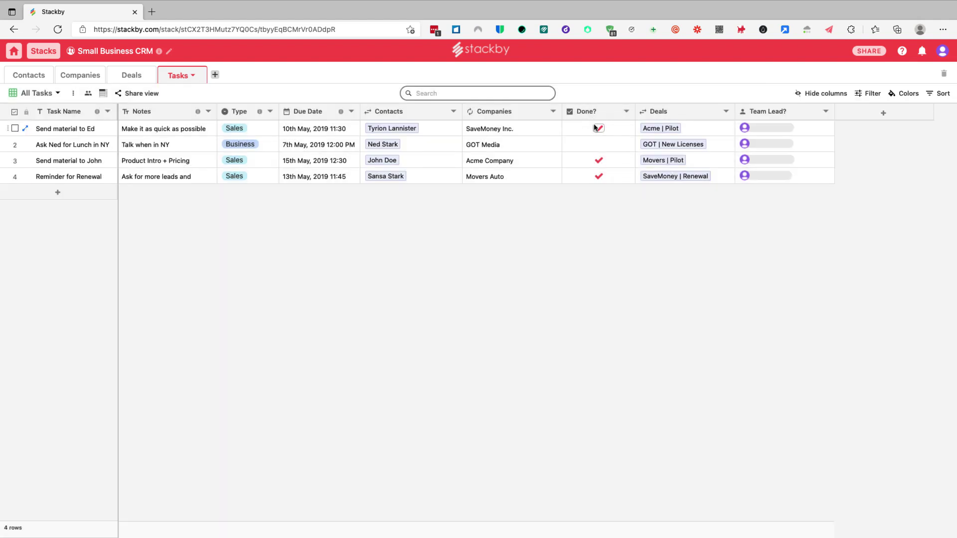
pyautogui.click(599, 145)
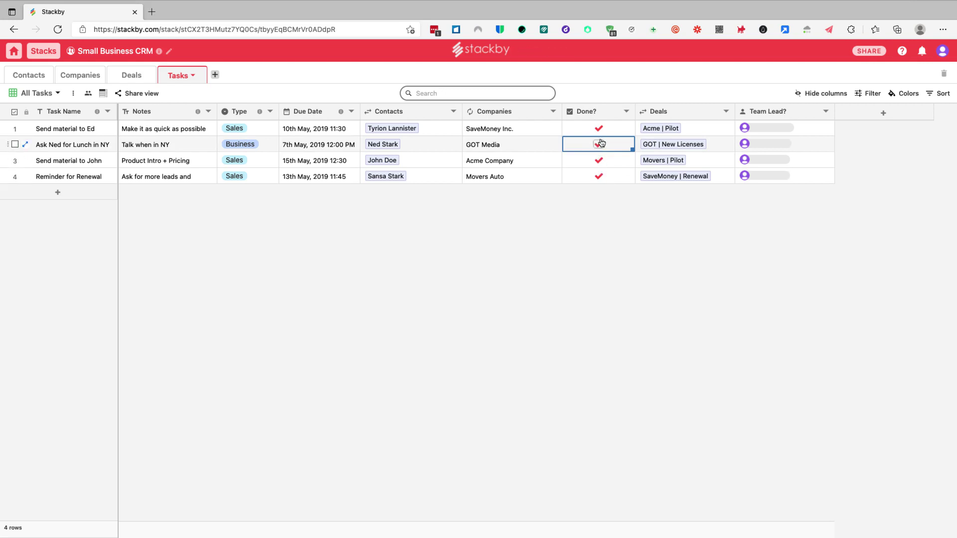
pyautogui.click(598, 145)
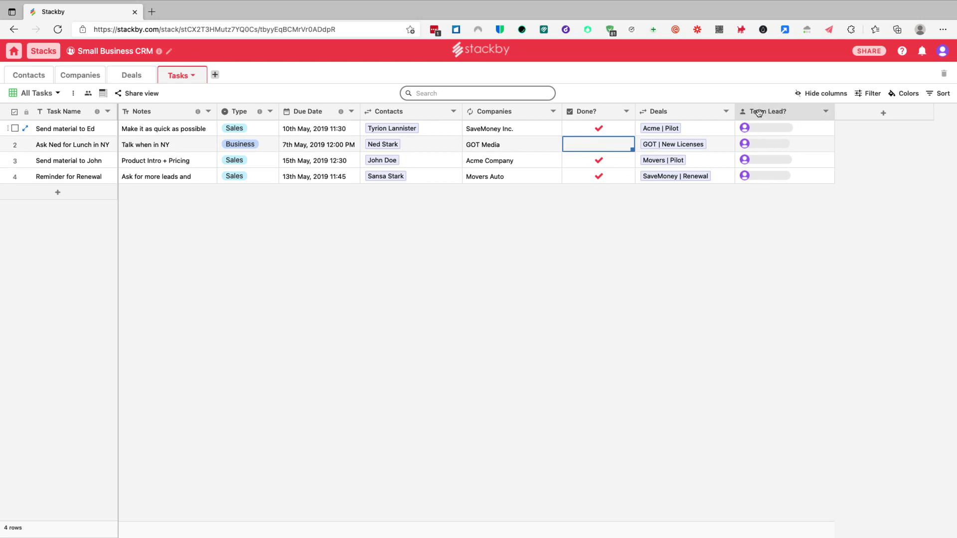
# Review the Team Lead? column's collaborator settings and the available column types, and leave without saving
pyautogui.rightClick(796, 113)
pyautogui.click(796, 134)
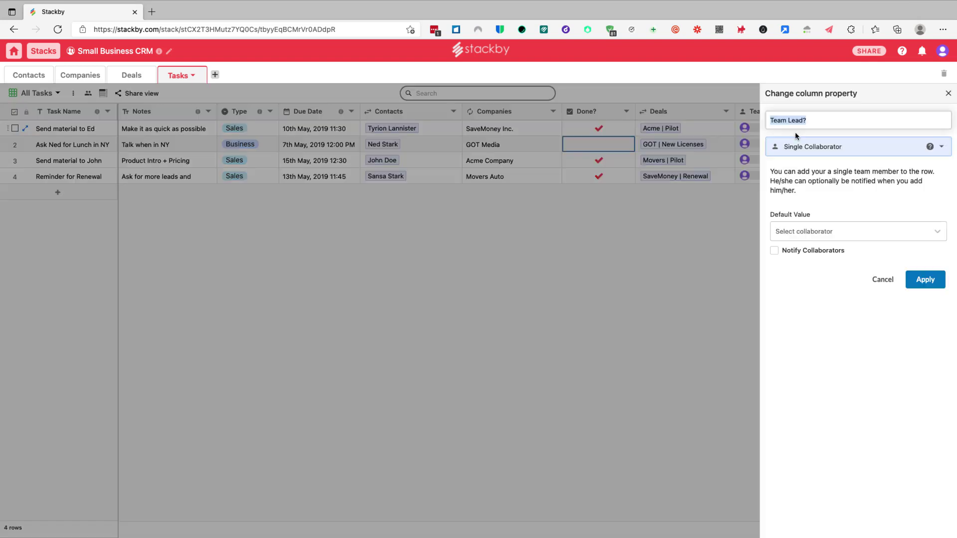
pyautogui.click(823, 153)
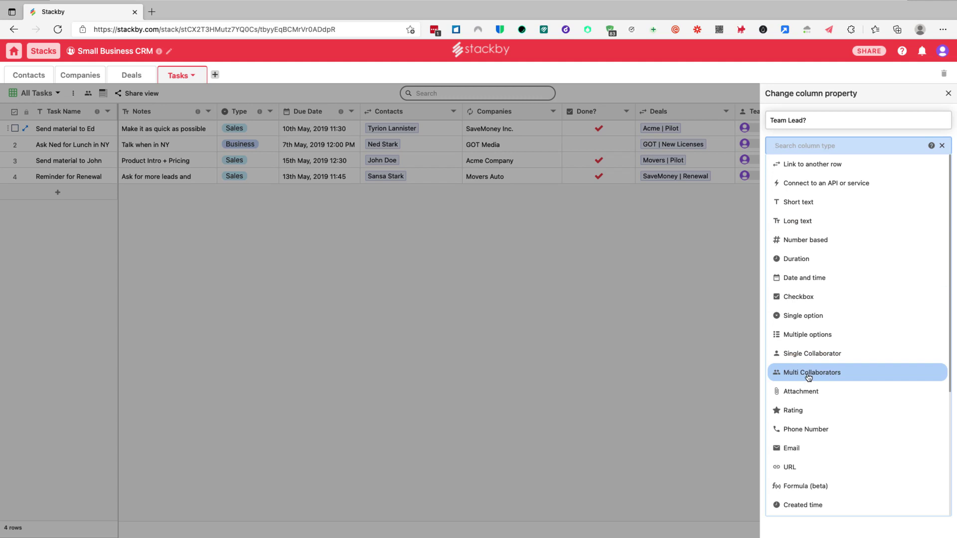
pyautogui.click(692, 352)
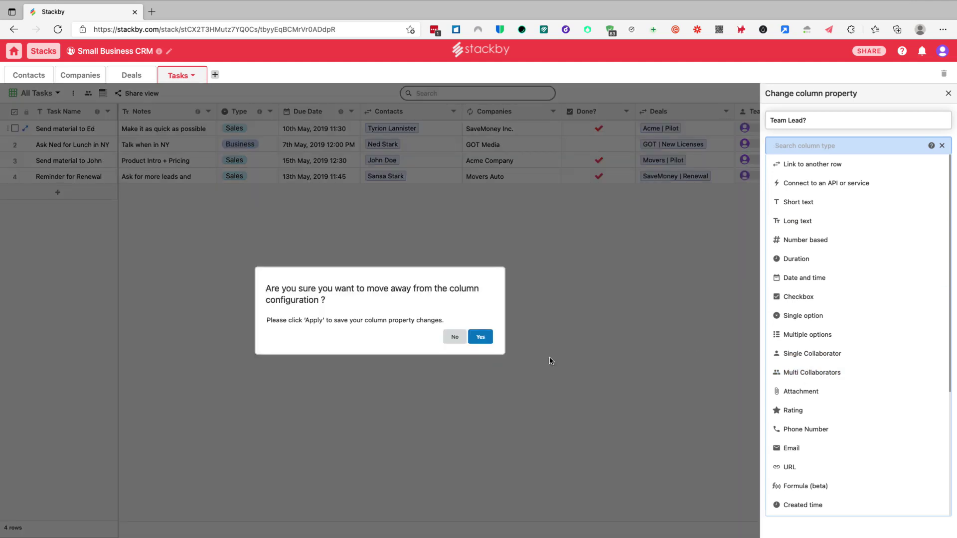
pyautogui.click(480, 337)
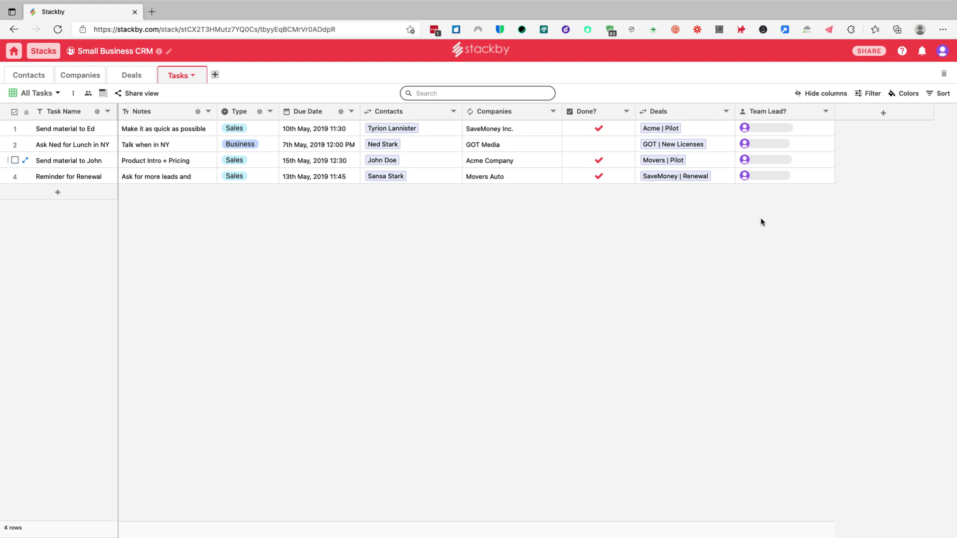
# Assign the stack's collaborator as Team Lead of the first task
pyautogui.click(765, 127)
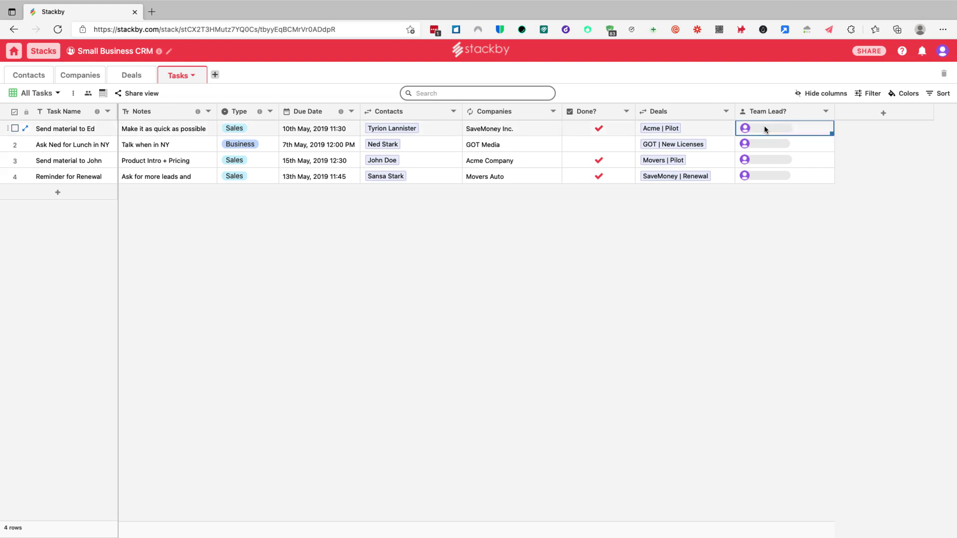
pyautogui.click(765, 129)
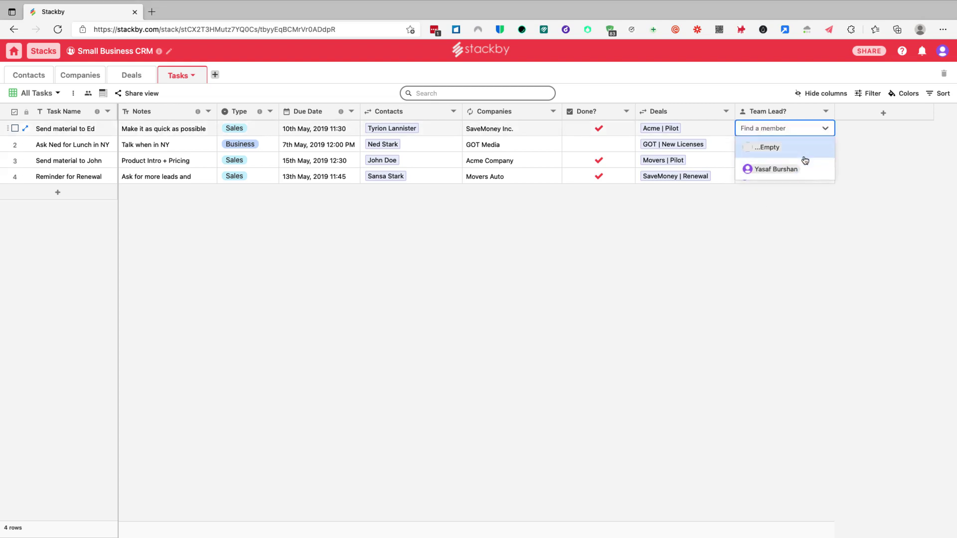
pyautogui.click(771, 169)
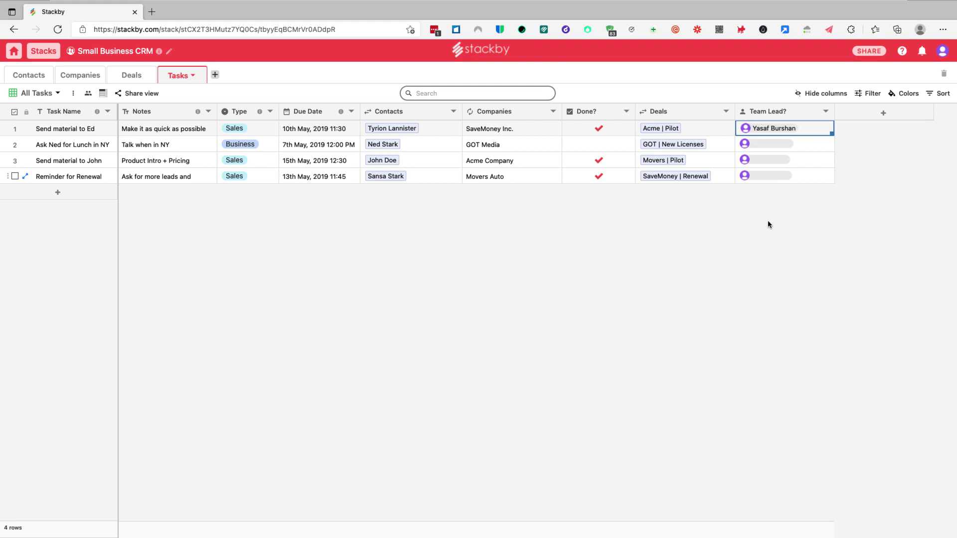
# Look at the sharing options for inviting collaborators to the Small Business CRM stack, and close them
pyautogui.click(871, 56)
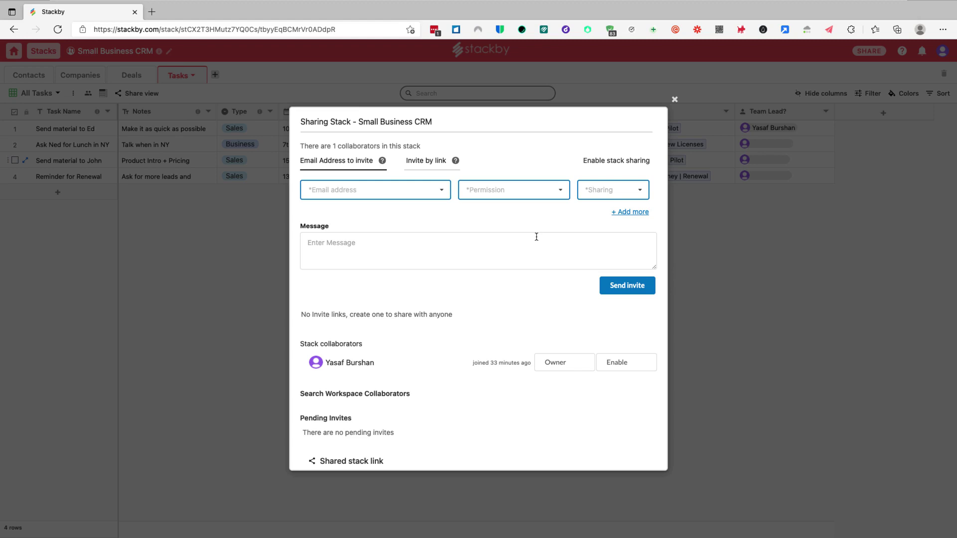
pyautogui.click(674, 100)
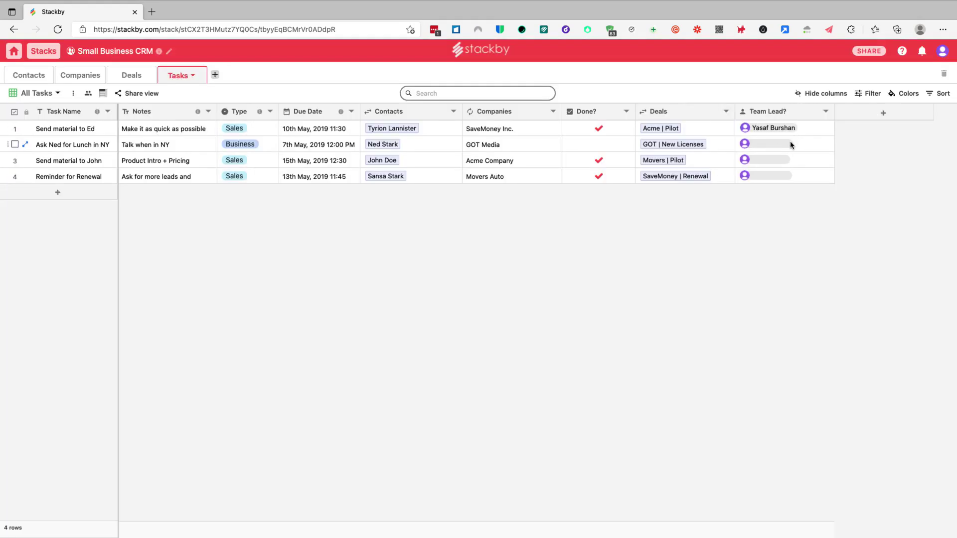
# Assign the stack's collaborator as Team Lead of the second task
pyautogui.click(783, 145)
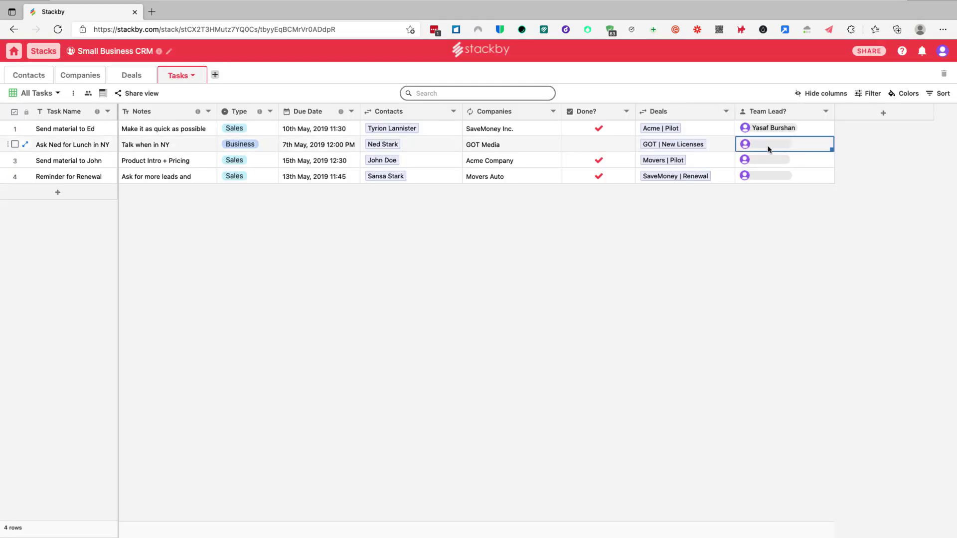
pyautogui.click(764, 146)
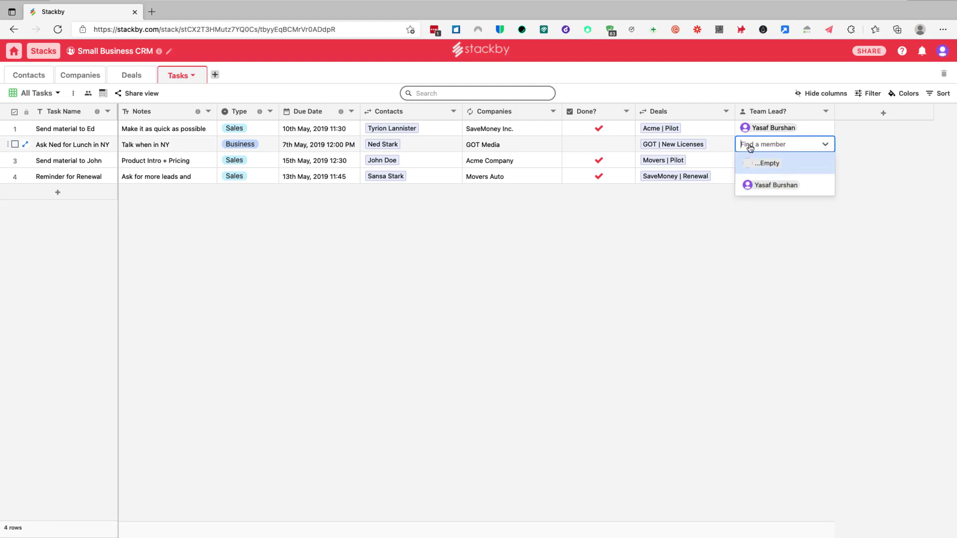
pyautogui.click(778, 186)
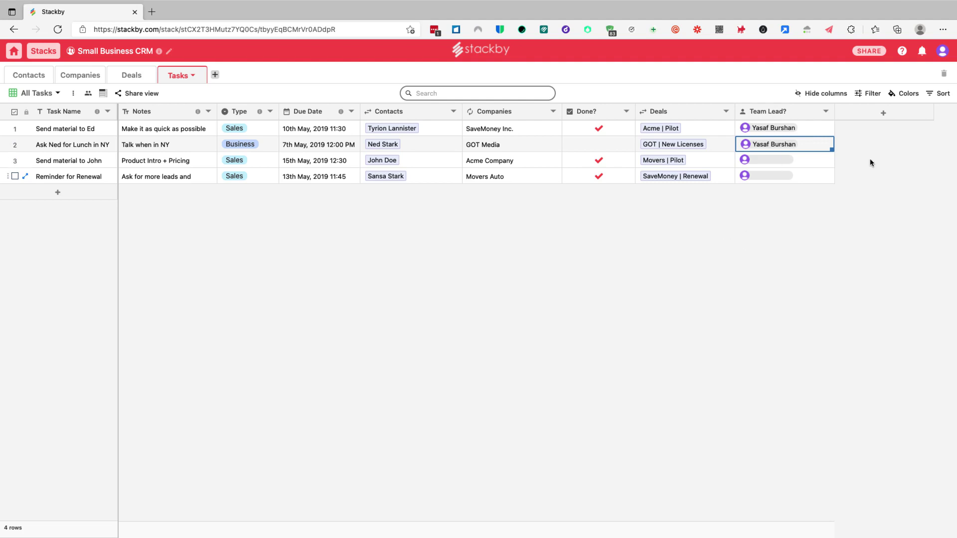
# Add a Created time column at the end of the Tasks table, including a time field in 24 hours format
pyautogui.click(880, 113)
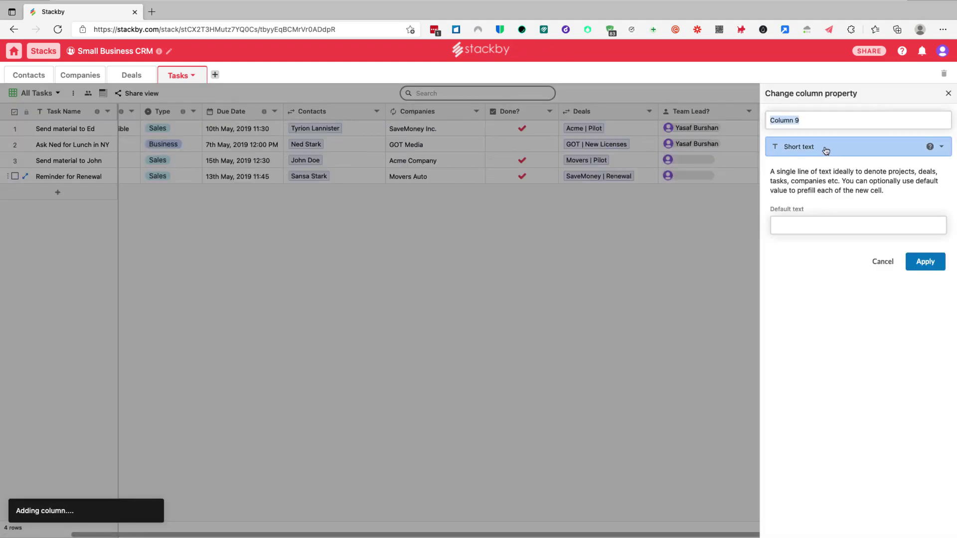
pyautogui.click(825, 146)
pyautogui.scroll(-4, 828, 239)
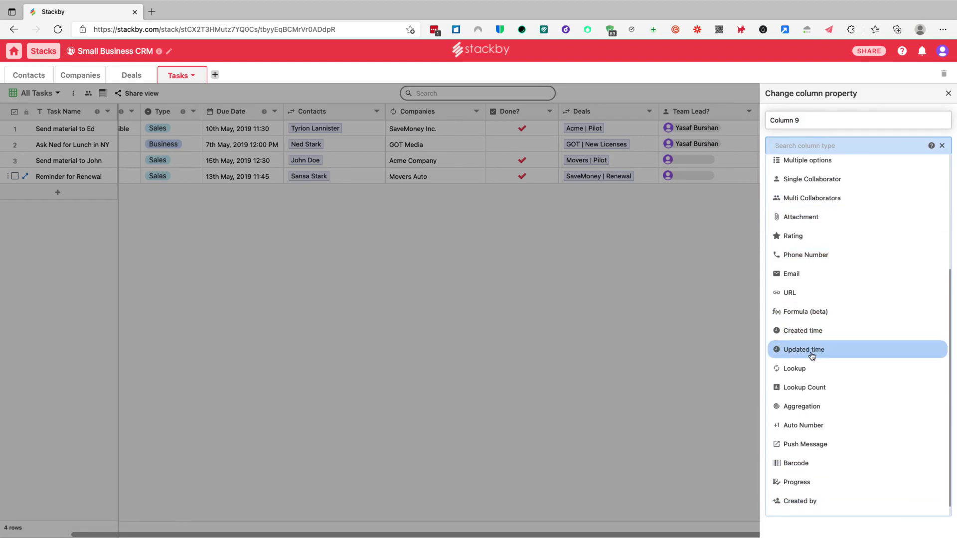
pyautogui.click(810, 331)
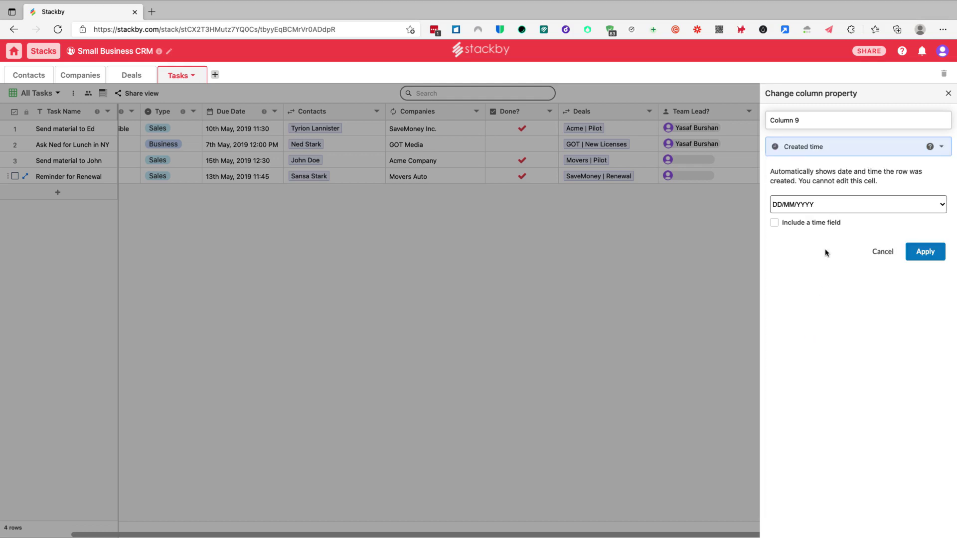
pyautogui.click(775, 224)
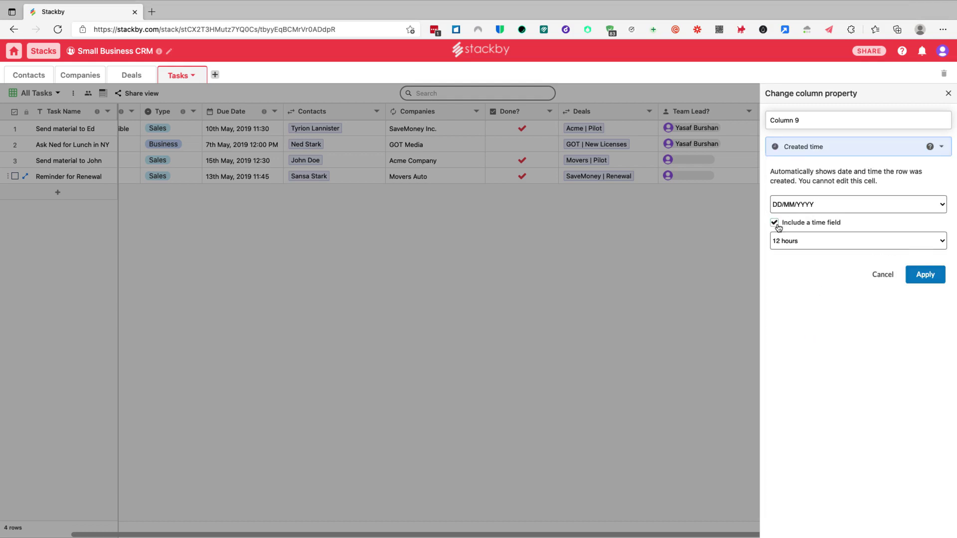
pyautogui.click(796, 241)
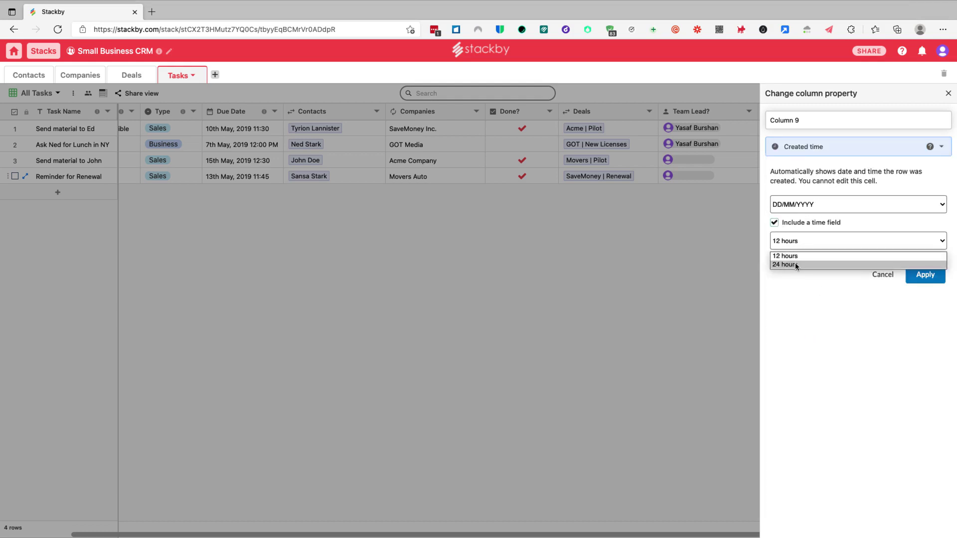
pyautogui.click(796, 265)
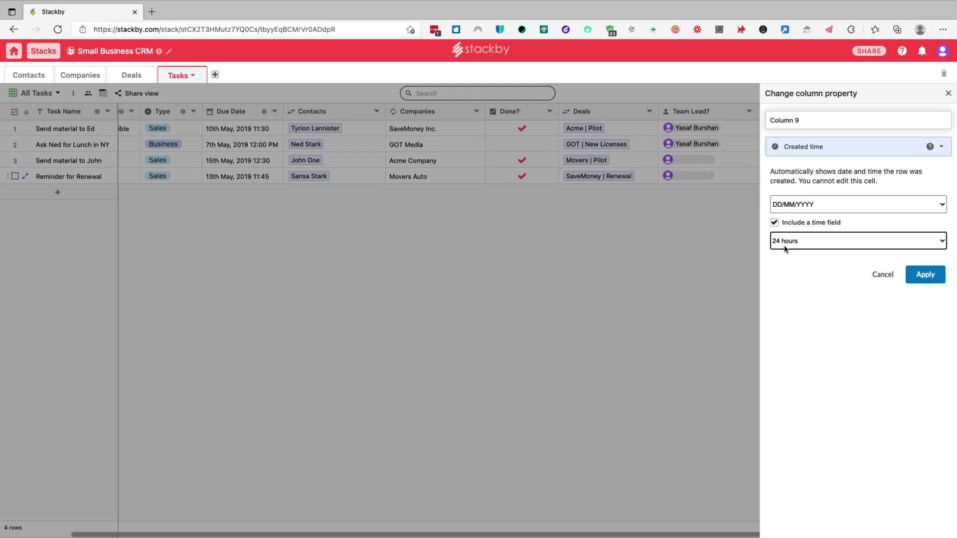
# Name the new Created time column Created and apply its settings
pyautogui.tripleClick(801, 125)
pyautogui.write('Cr')
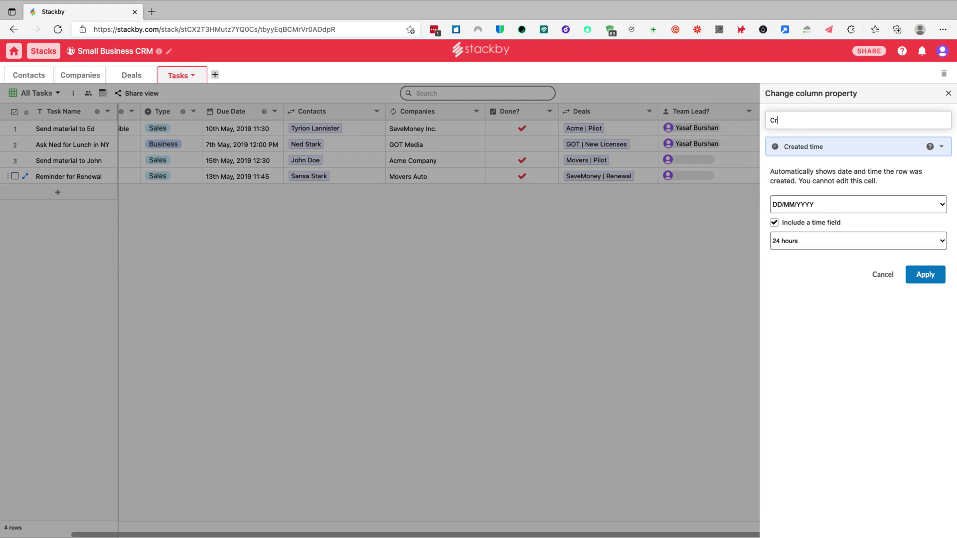
pyautogui.write('eated')
pyautogui.click(927, 276)
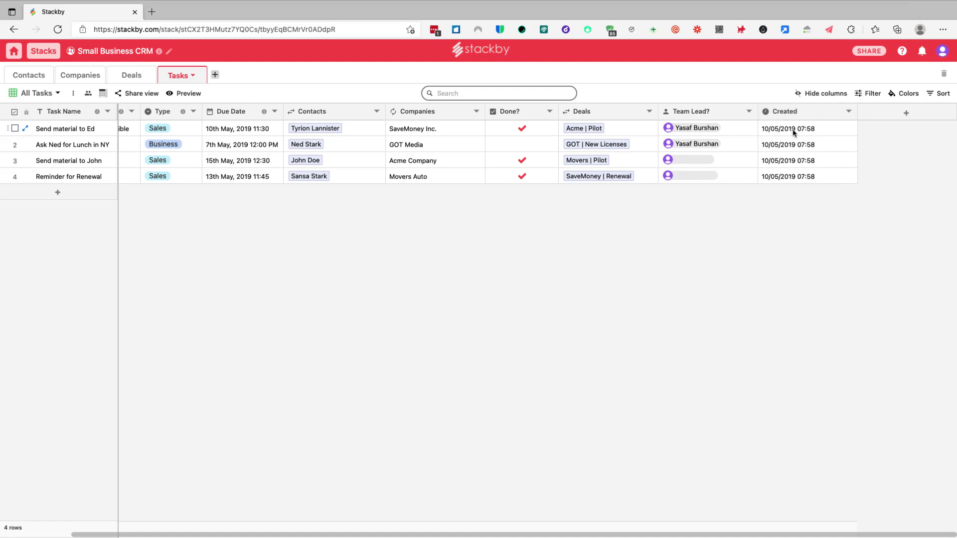
# Add a new task row named Demo at the end of the Tasks table
pyautogui.click(62, 193)
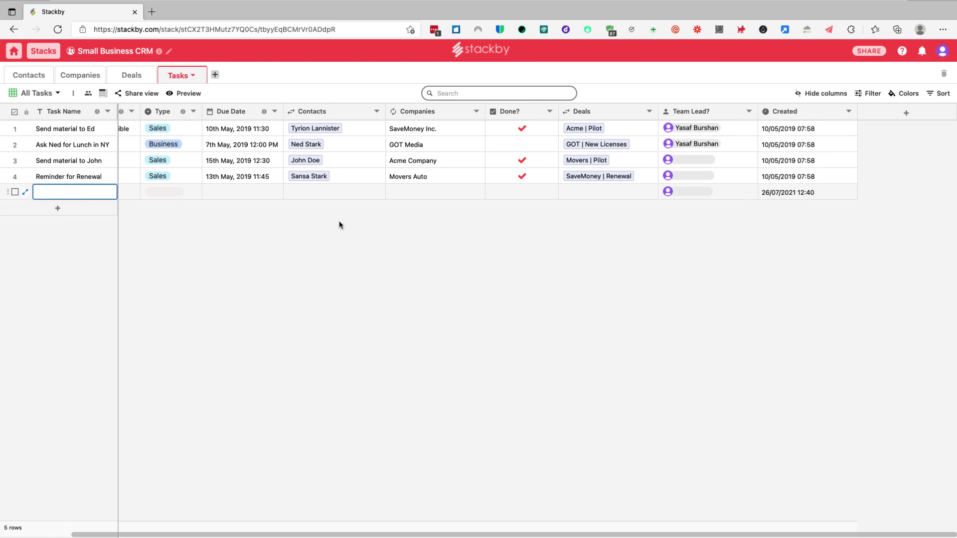
pyautogui.write('Demo')
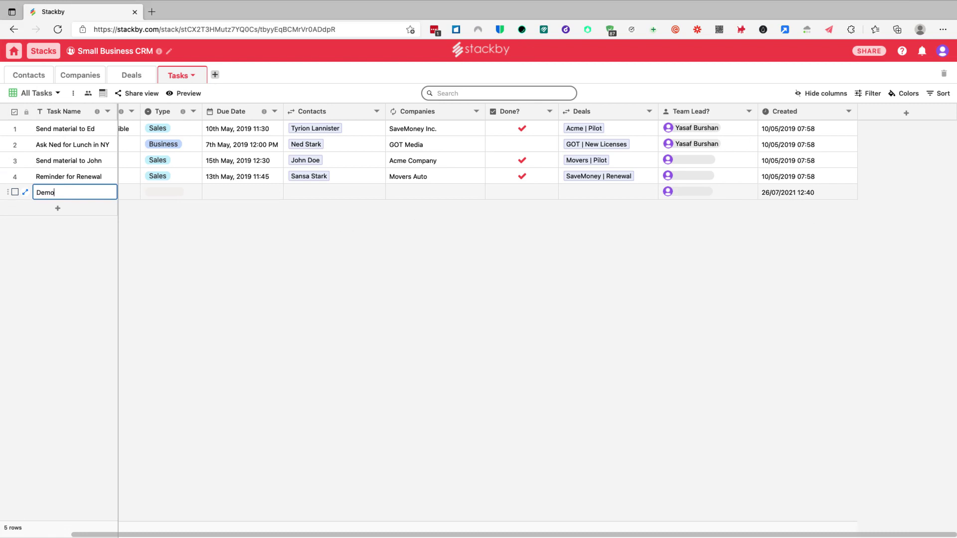
pyautogui.press('Return')
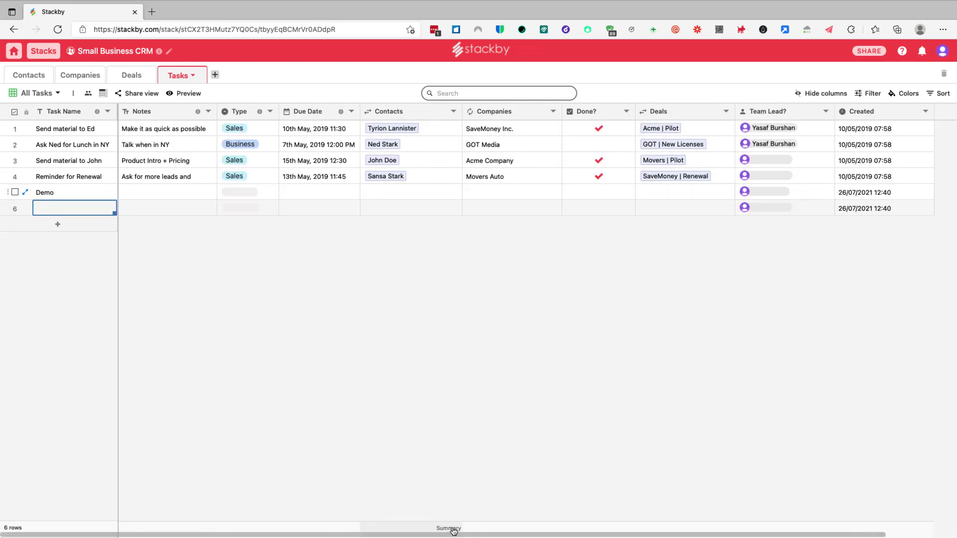
# Add a new column of type Updated time at the end of the Tasks table
pyautogui.hscroll(3, 454, 531)
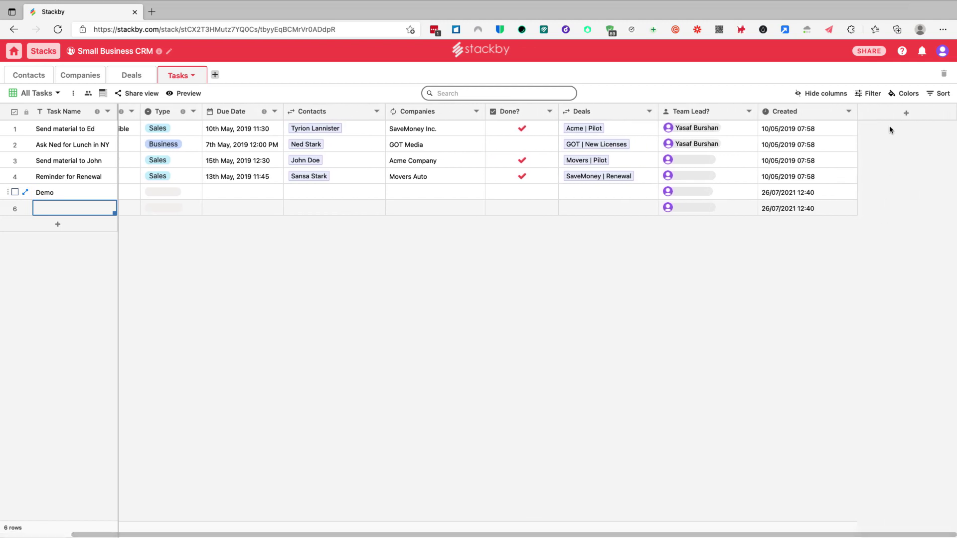
pyautogui.click(906, 113)
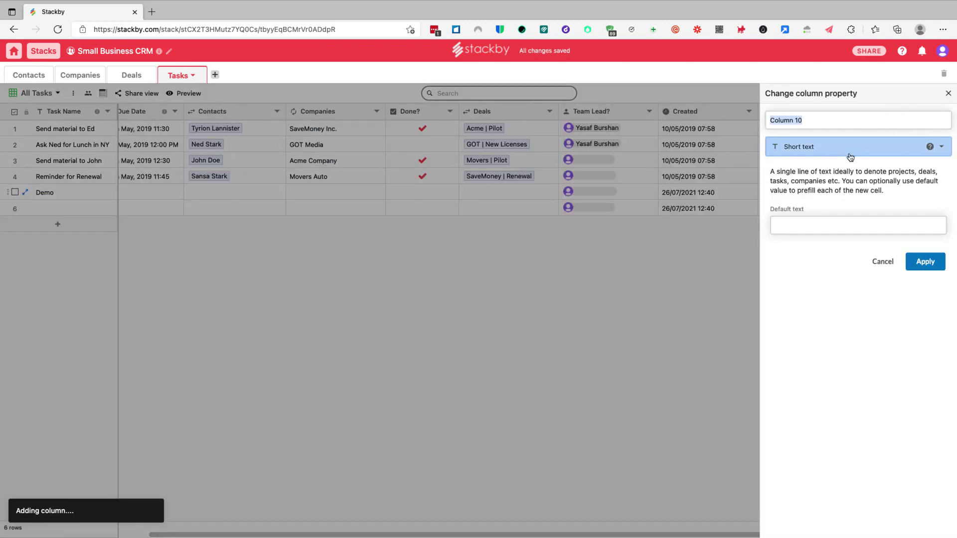
pyautogui.click(850, 158)
pyautogui.scroll(-6, 848, 309)
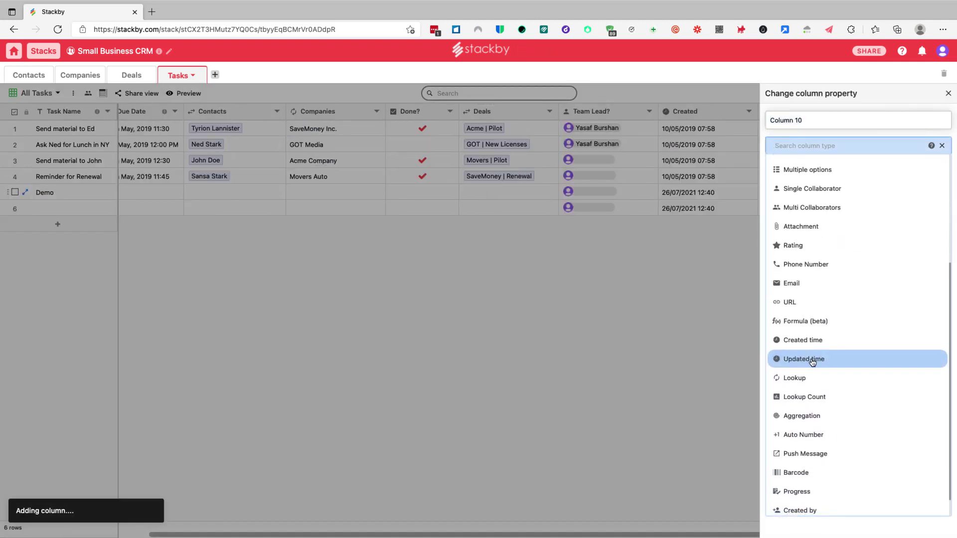
pyautogui.click(813, 362)
# Name the new Updated time column Last Modified, include a time field, and apply its settings
pyautogui.click(817, 120)
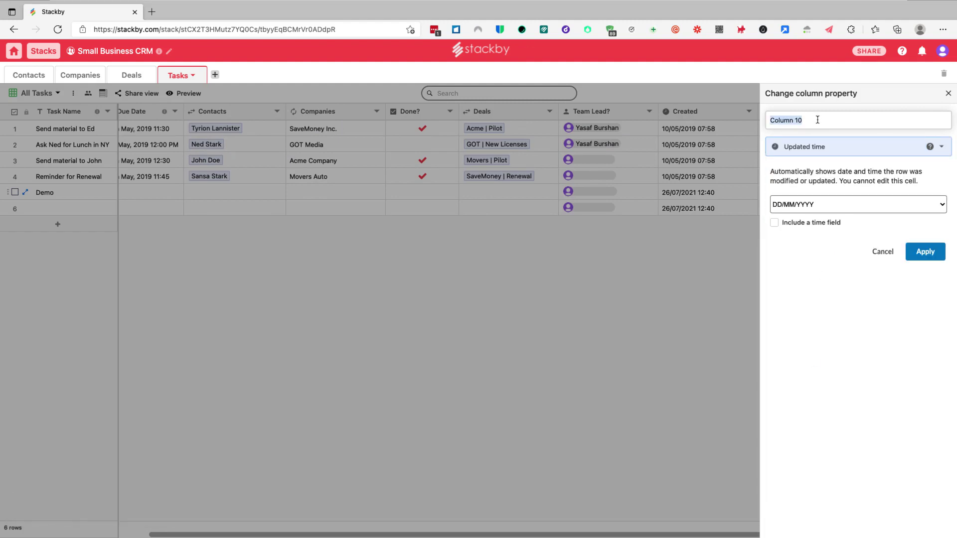
pyautogui.write('Last M')
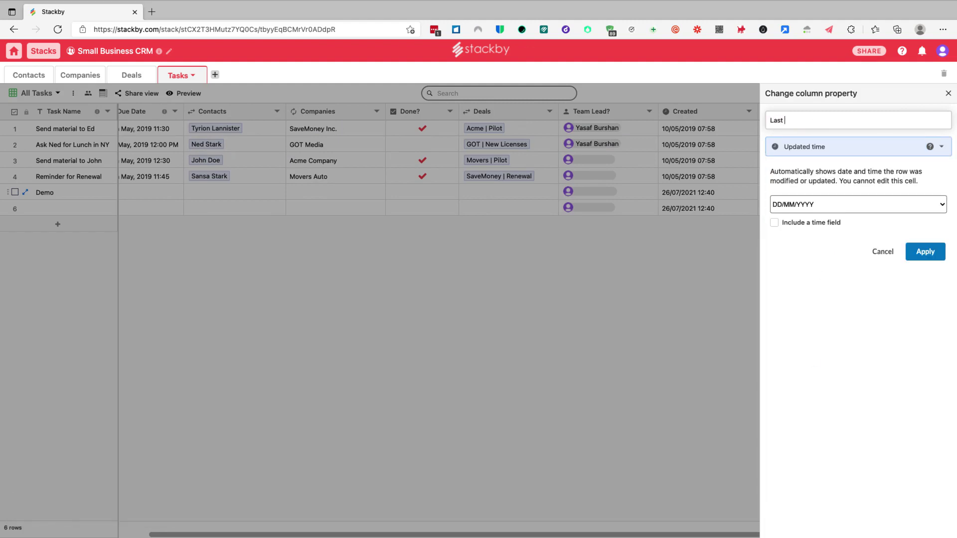
pyautogui.write('odified')
pyautogui.click(774, 223)
pyautogui.click(927, 275)
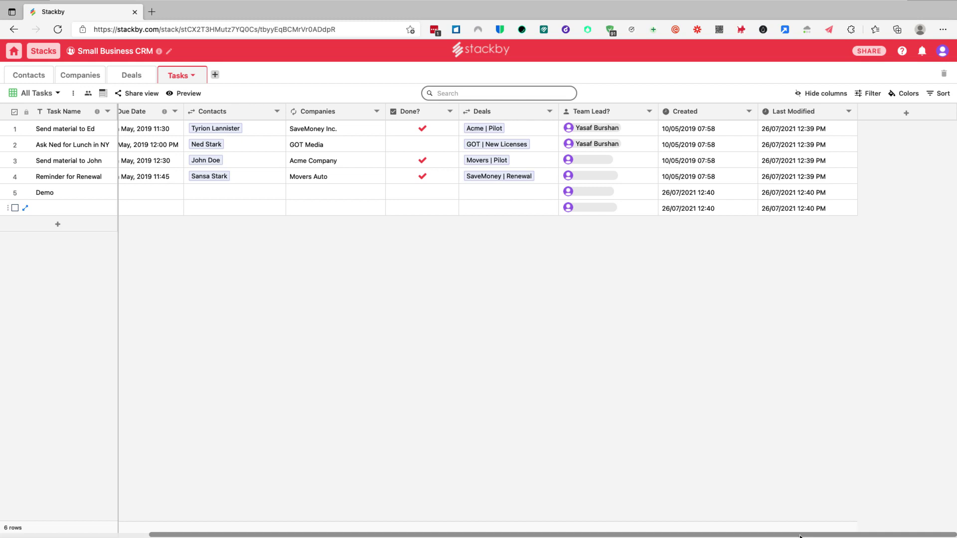
# Set the Demo task's Type to Business and enter Test in its Notes, then check its Last Modified value
pyautogui.hscroll(-5, 799, 536)
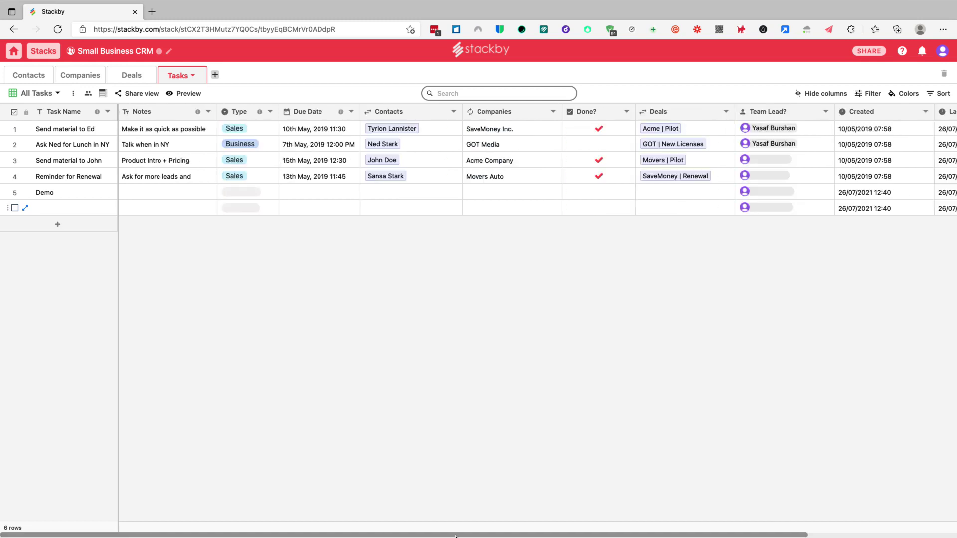
pyautogui.doubleClick(258, 192)
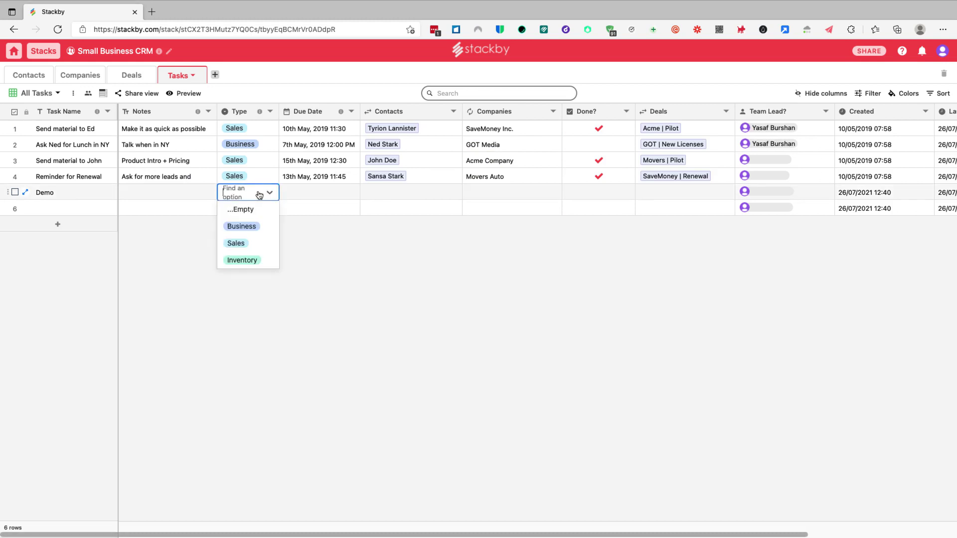
pyautogui.click(253, 227)
pyautogui.click(184, 194)
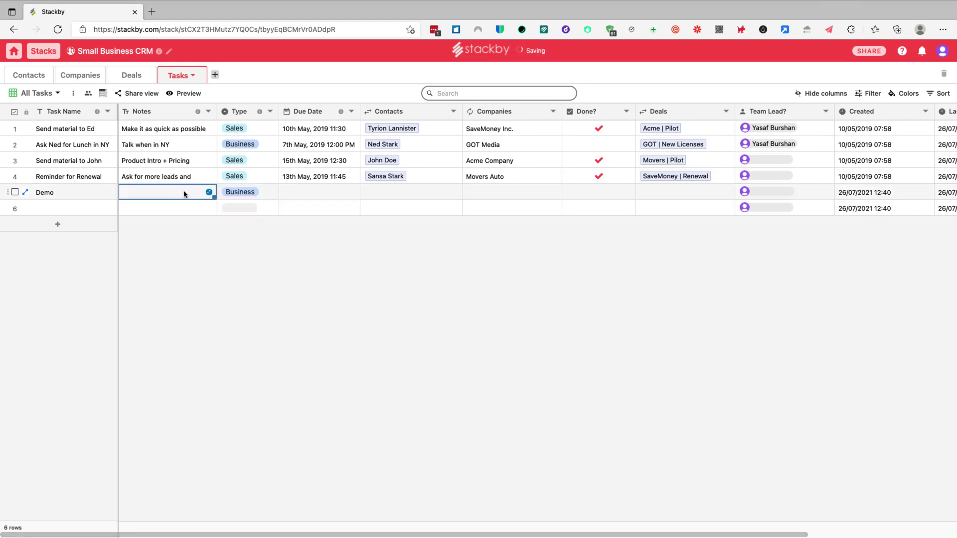
pyautogui.write('Test')
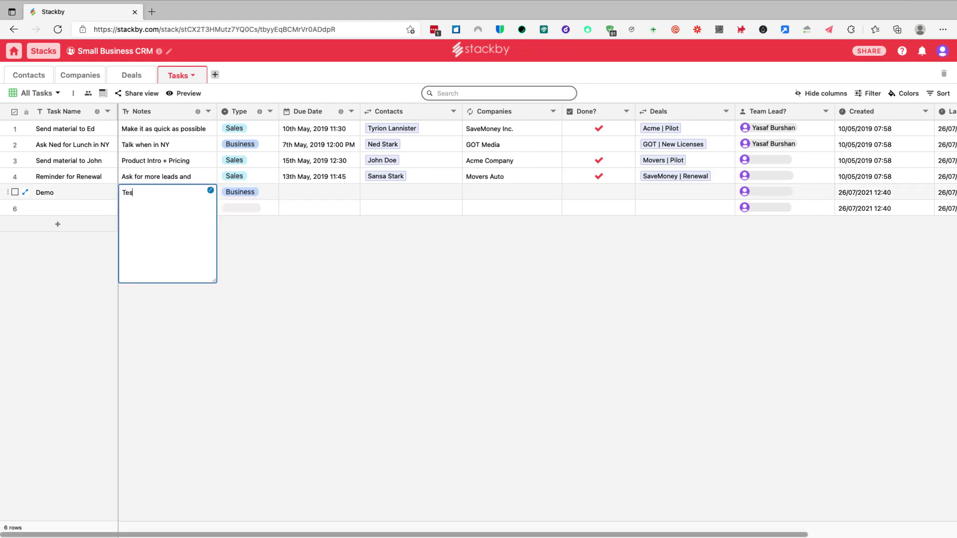
pyautogui.click(253, 241)
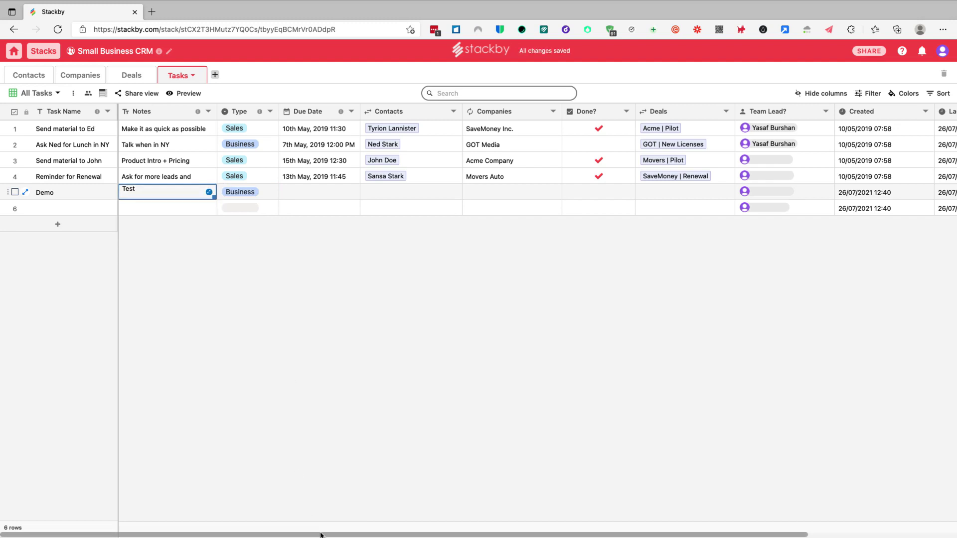
pyautogui.hscroll(5, 322, 535)
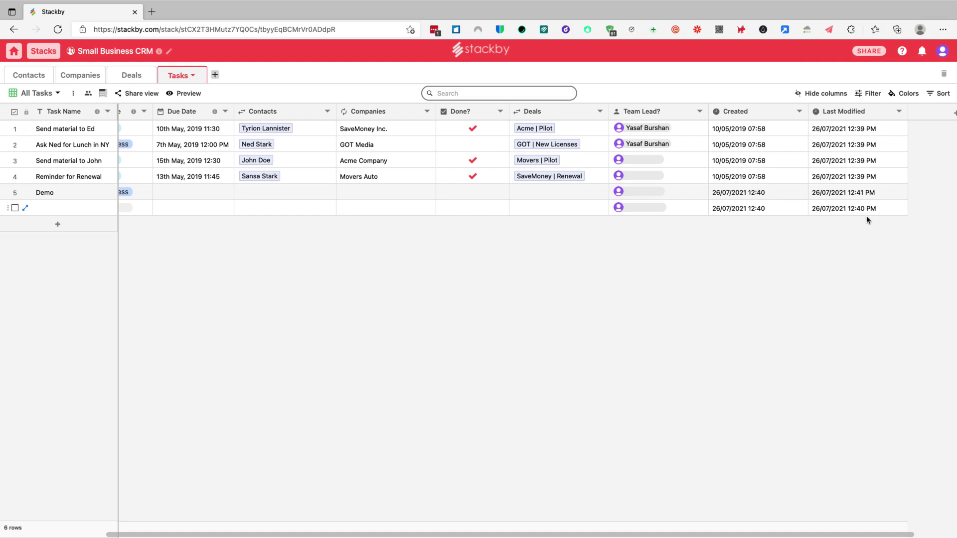
# Add another column at the end of the Tasks table and browse its available column types
pyautogui.hscroll(2, 866, 216)
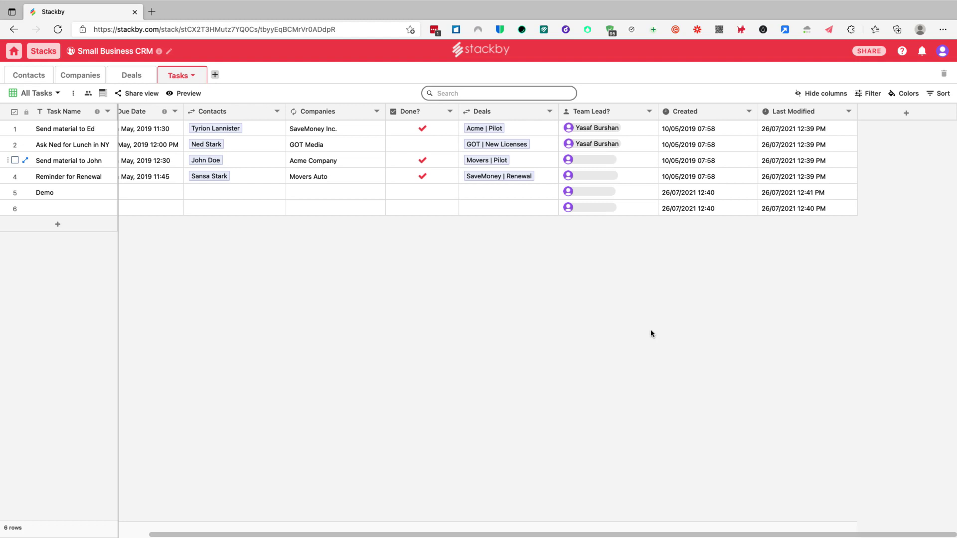
pyautogui.click(888, 116)
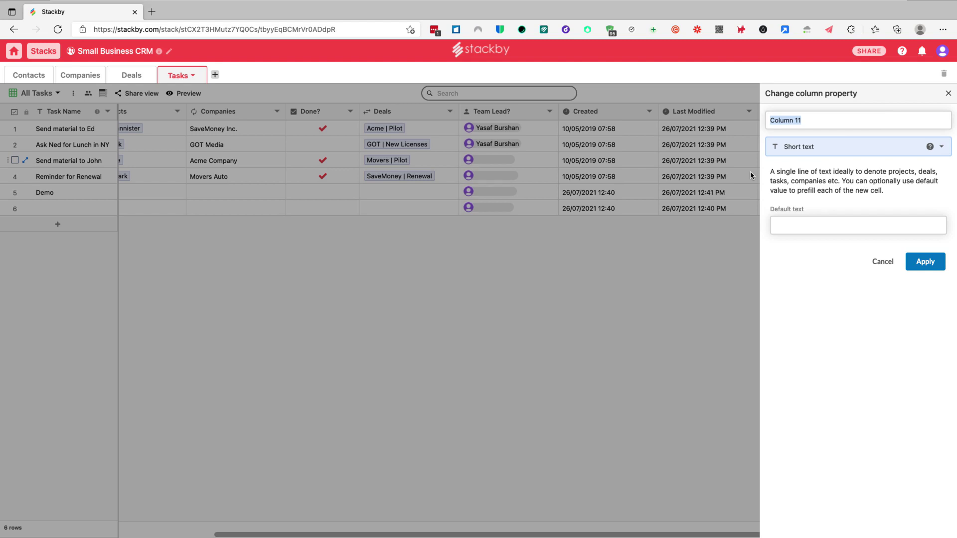
pyautogui.click(815, 150)
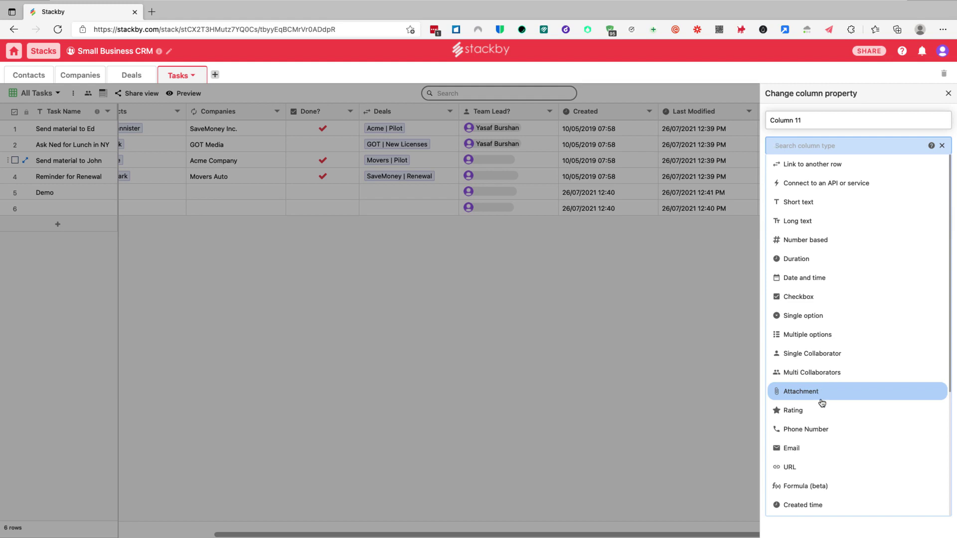
pyautogui.scroll(-1, 823, 401)
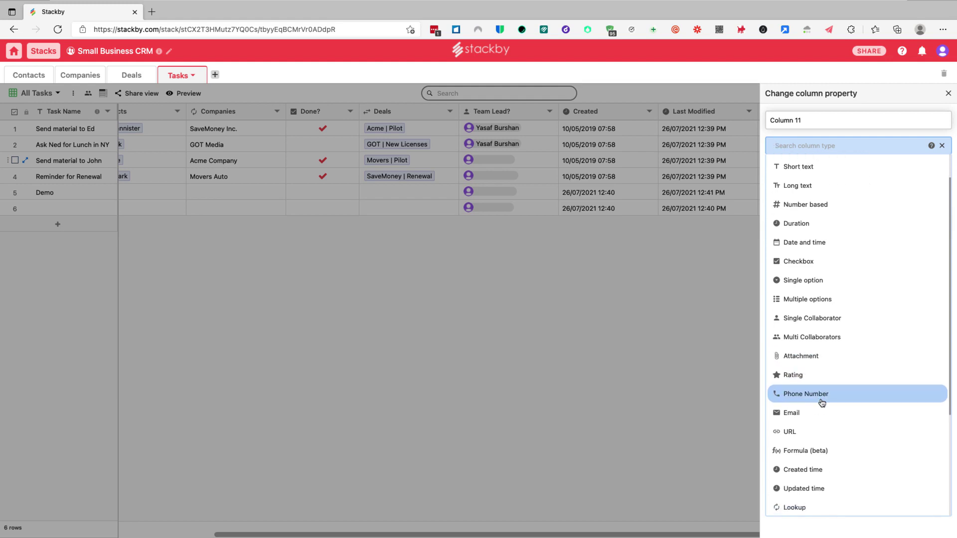